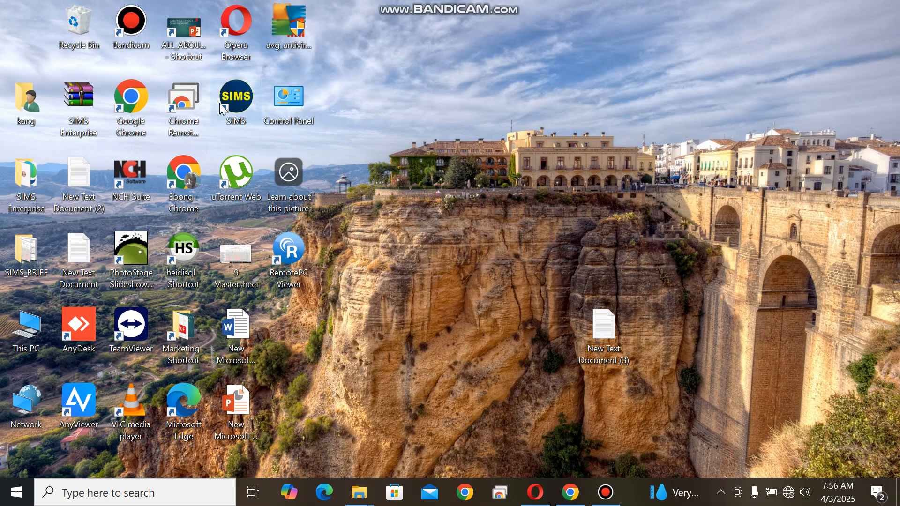
# Launch SIMS from the desktop
pyautogui.doubleClick(234, 109)
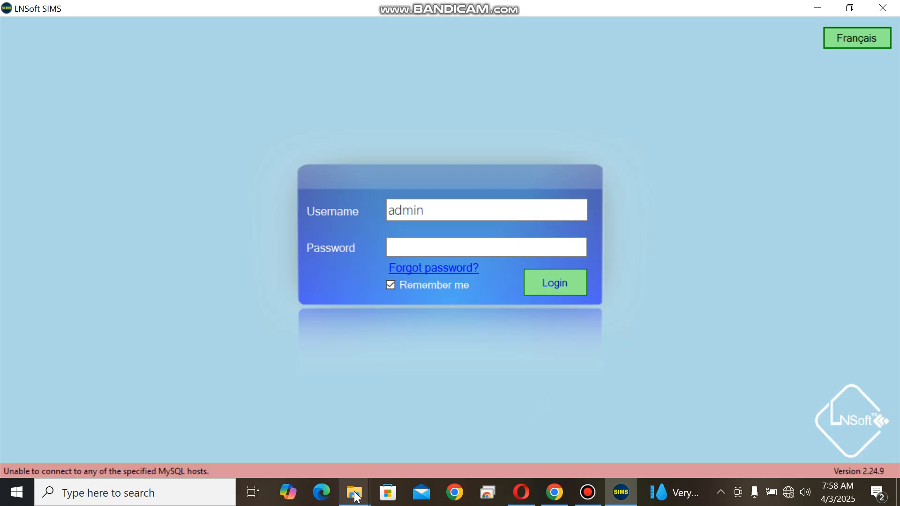
# Run the xampp-control application from the xampp folder on Local Disk (C:) as administrator
pyautogui.moveTo(355, 496)
pyautogui.click(393, 441)
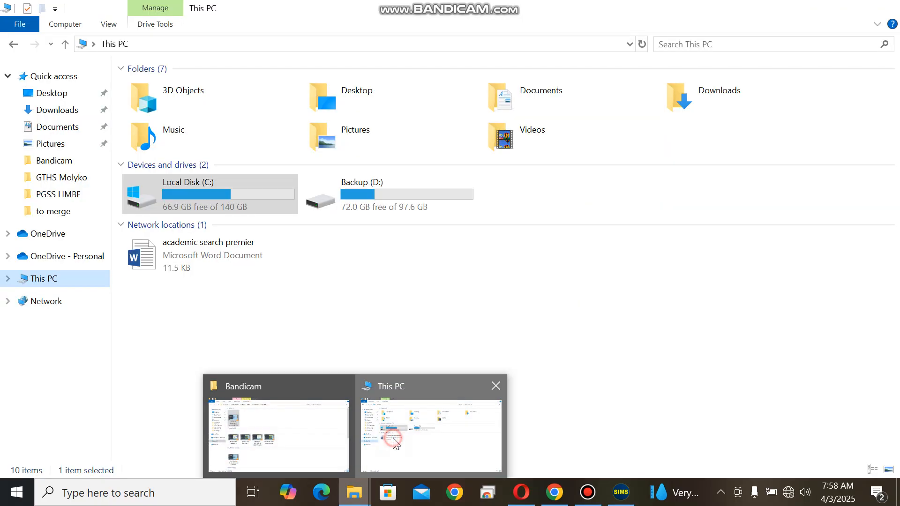
pyautogui.doubleClick(208, 191)
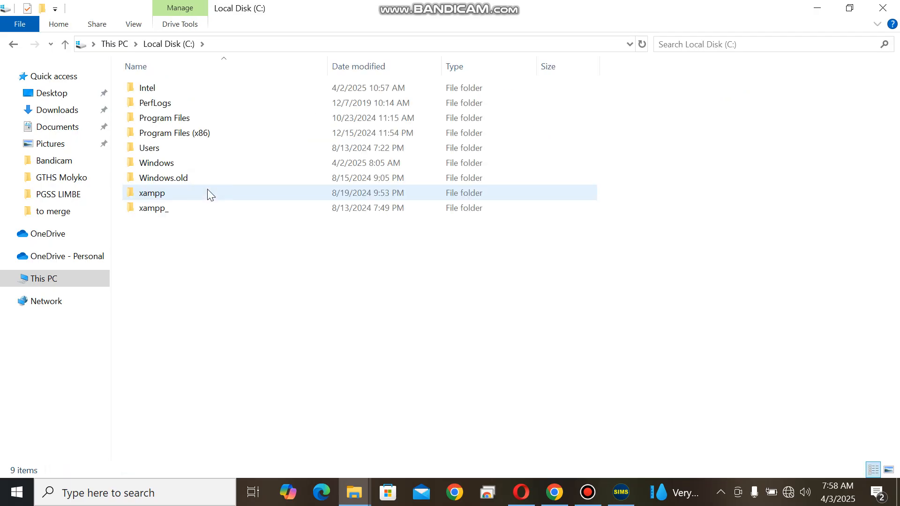
pyautogui.doubleClick(154, 193)
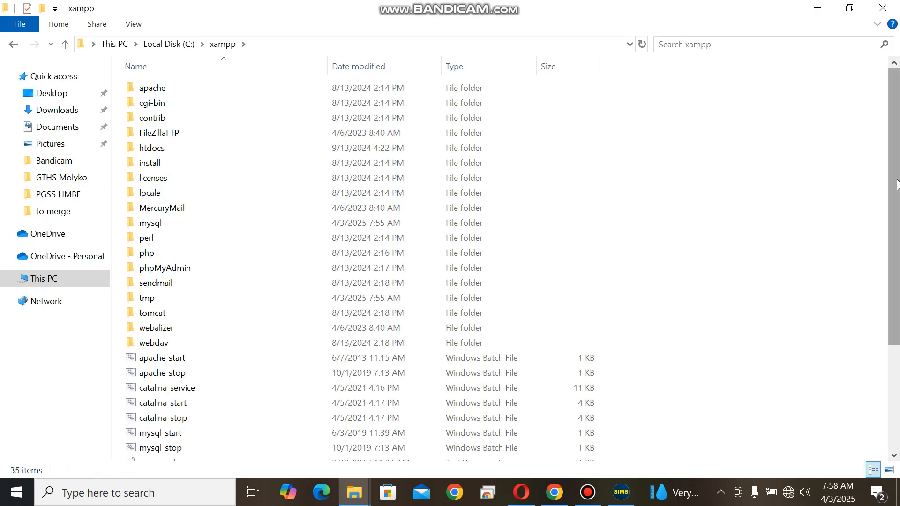
pyautogui.moveTo(896, 185); pyautogui.dragTo(896, 288)
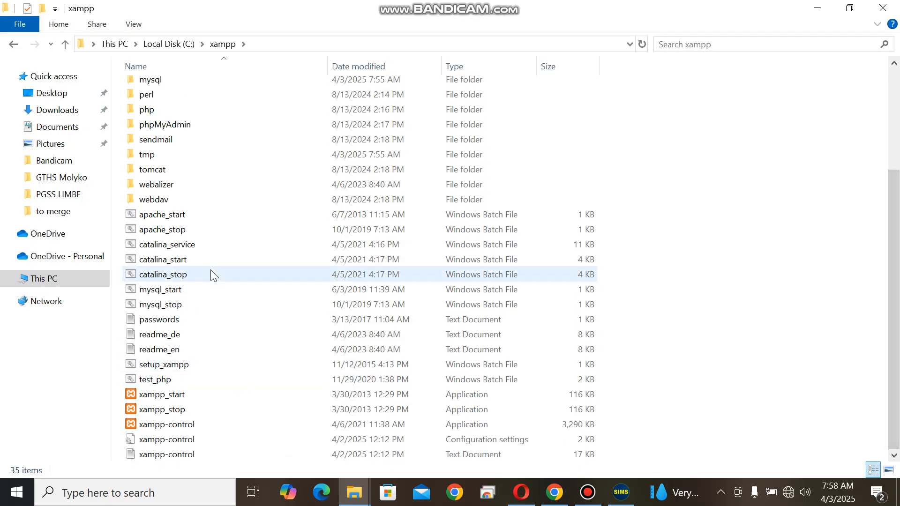
pyautogui.click(169, 425)
pyautogui.rightClick(169, 425)
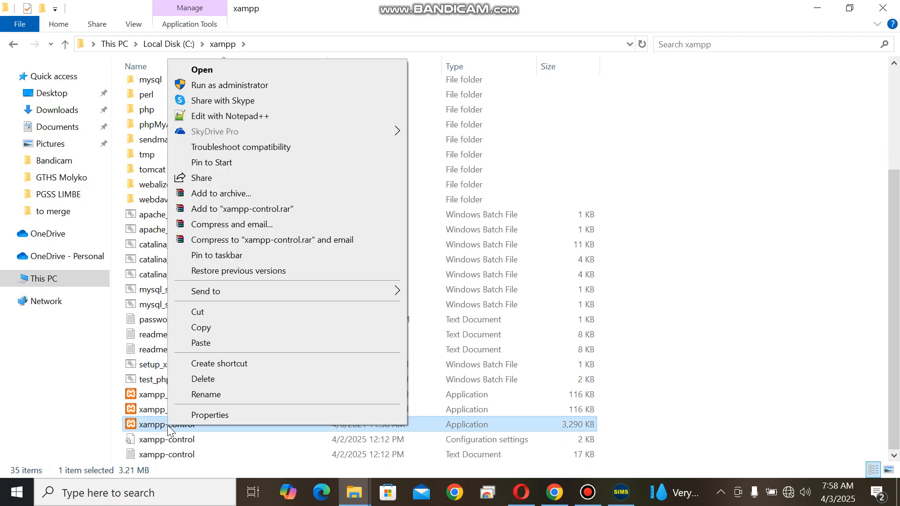
pyautogui.click(225, 85)
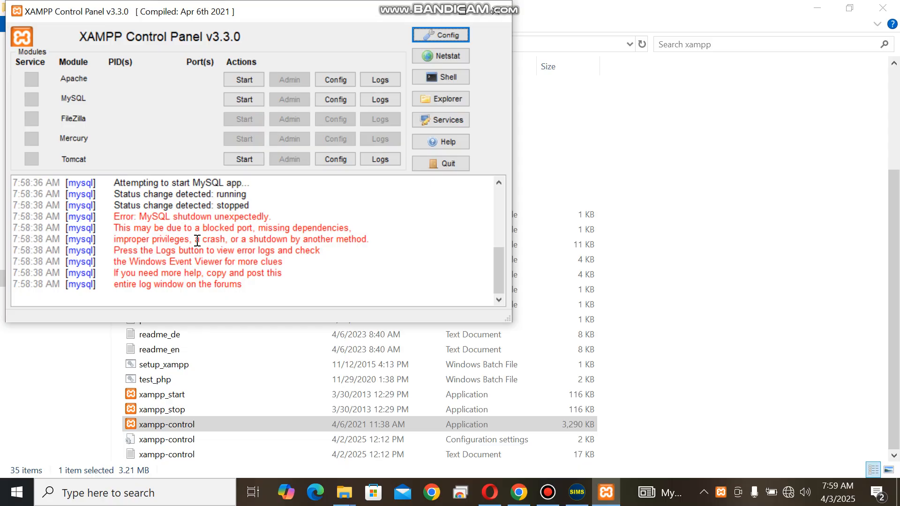
# Try to start the MySQL module again in the XAMPP Control Panel and quit the control panel
pyautogui.moveTo(197, 241); pyautogui.dragTo(224, 240)
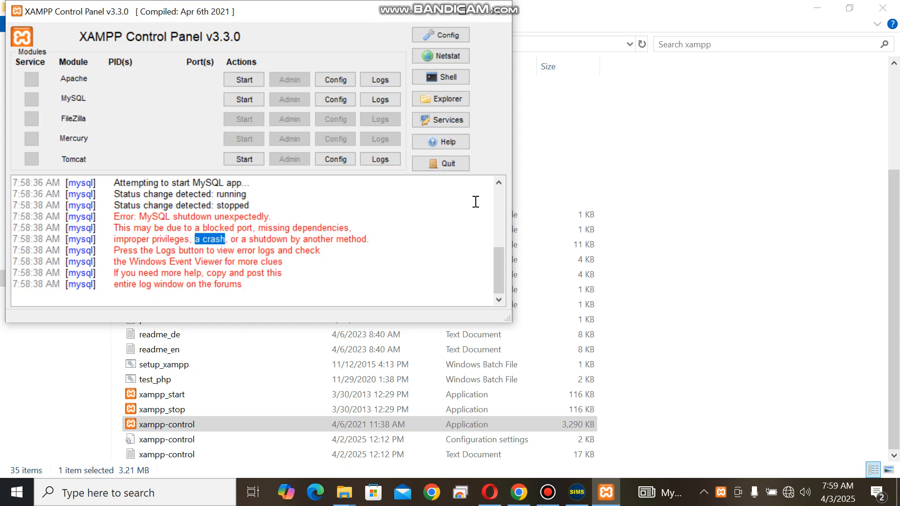
pyautogui.click(246, 97)
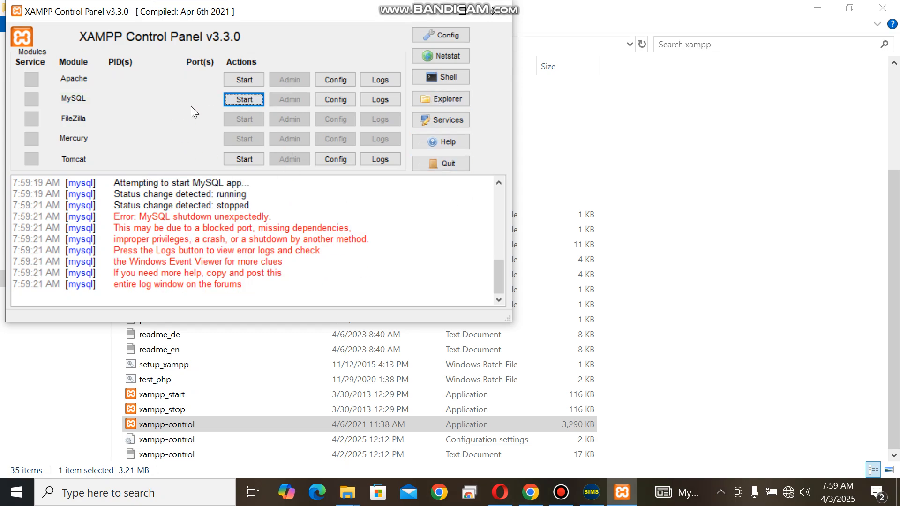
pyautogui.click(427, 12)
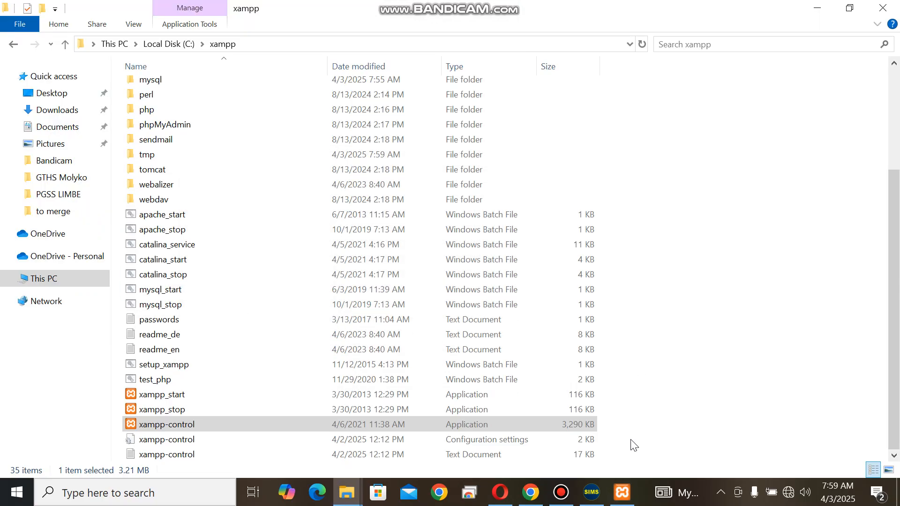
pyautogui.click(622, 492)
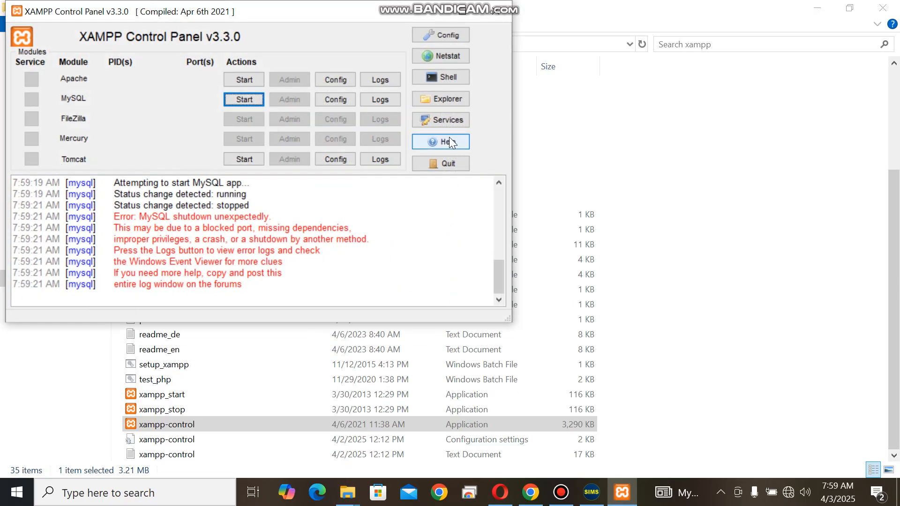
pyautogui.click(445, 162)
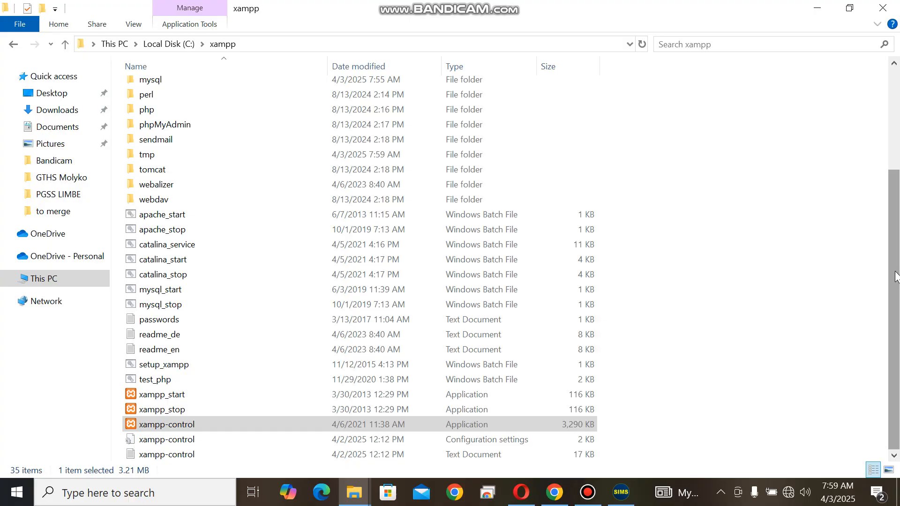
# Check the database connection status on the SIMS login window and return to the xampp folder
pyautogui.moveTo(895, 272); pyautogui.dragTo(899, 141)
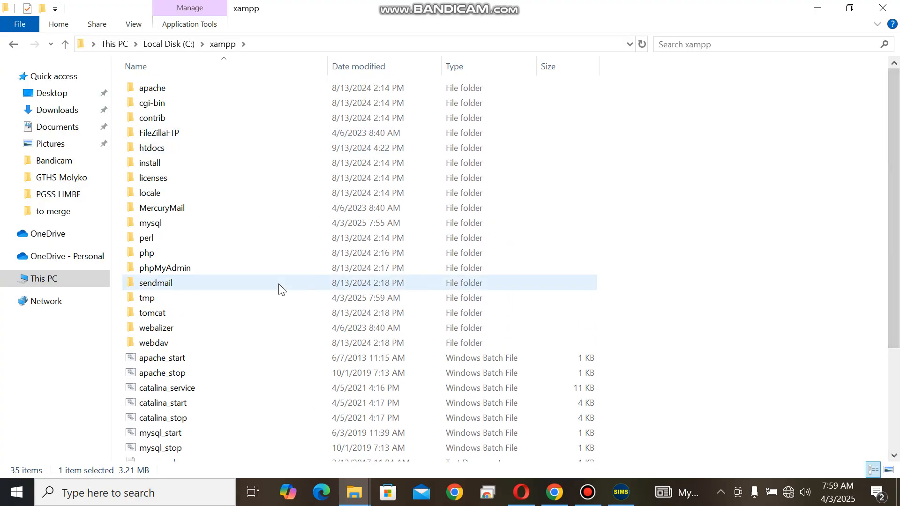
pyautogui.click(632, 499)
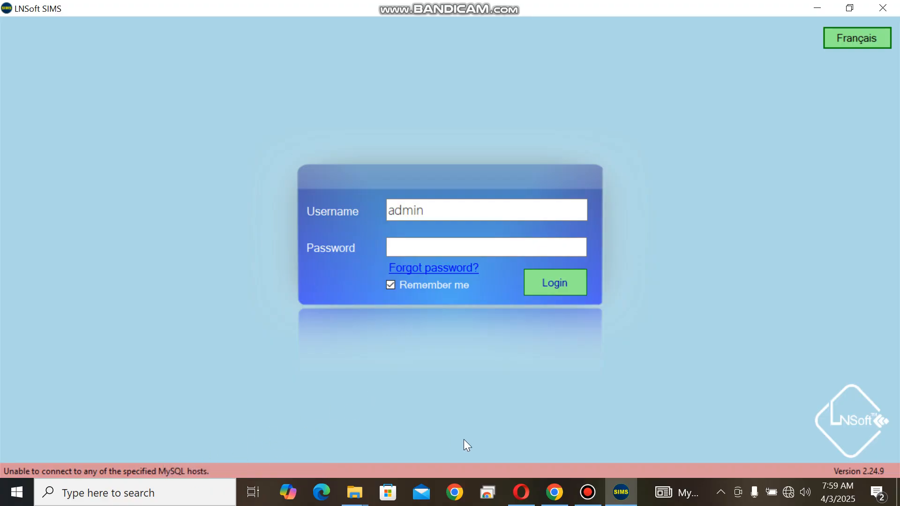
pyautogui.moveTo(361, 493)
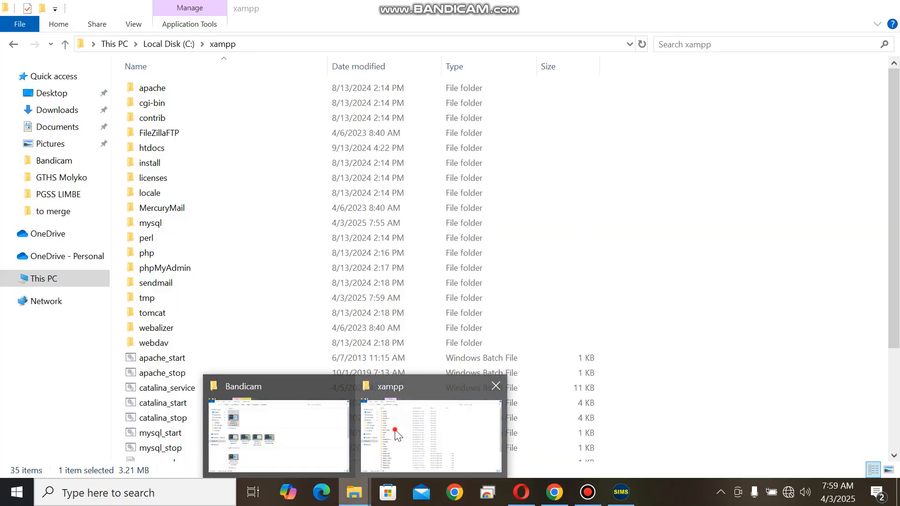
pyautogui.click(375, 421)
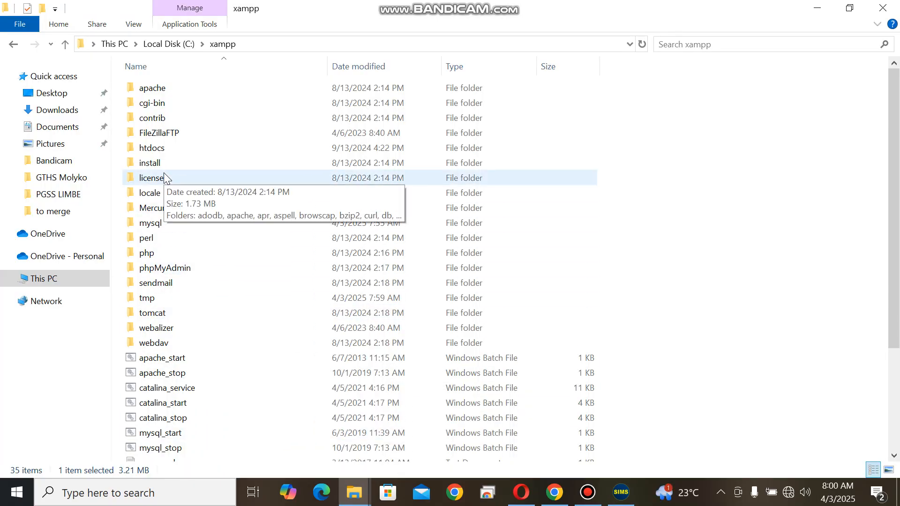
# Rename the data folder inside xampp's mysql folder as data1
pyautogui.doubleClick(150, 223)
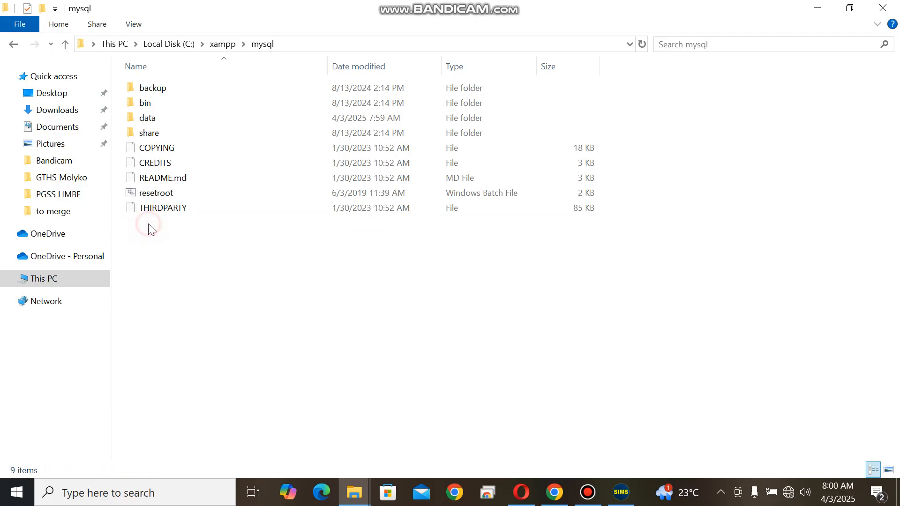
pyautogui.click(159, 119)
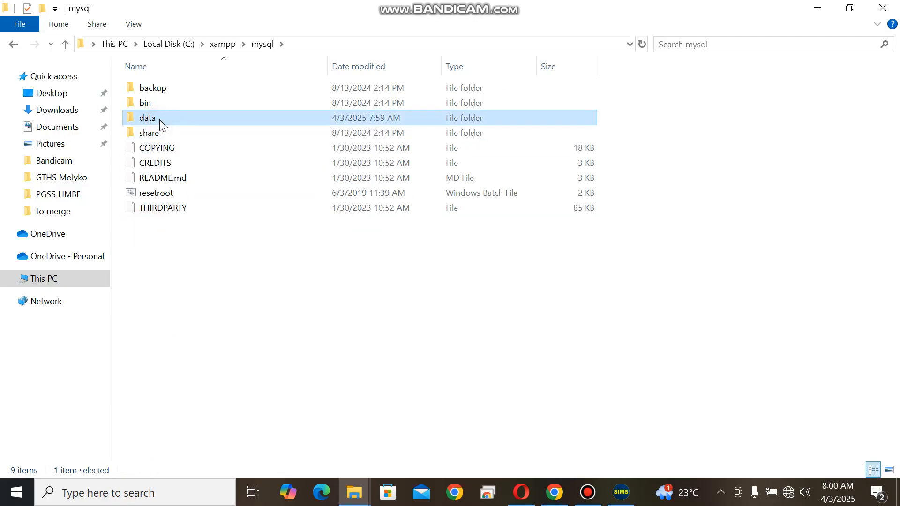
pyautogui.press('F2')
pyautogui.click(167, 119)
pyautogui.write('1')
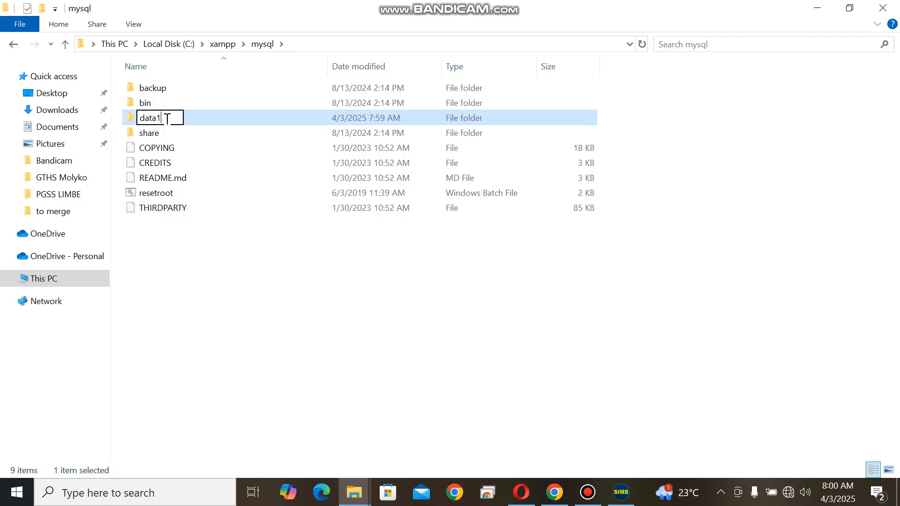
pyautogui.click(170, 258)
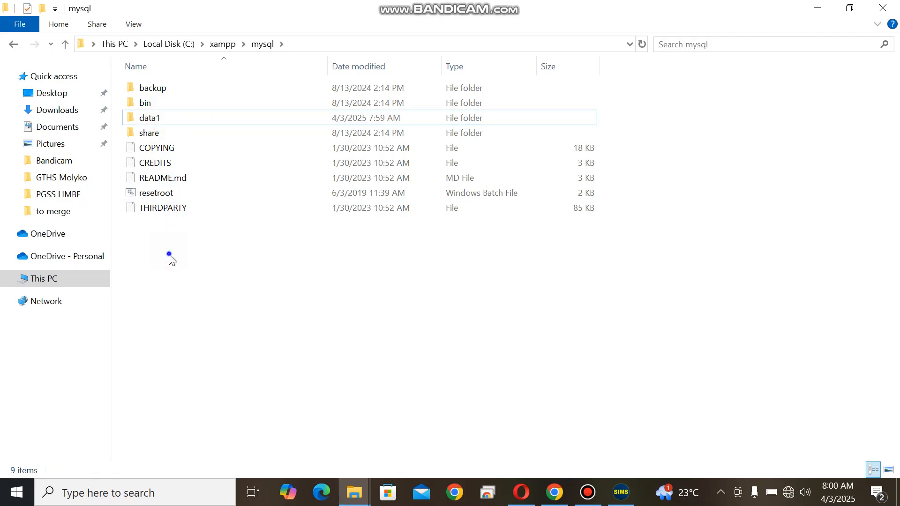
# Create a new folder named data in the mysql folder
pyautogui.rightClick(170, 255)
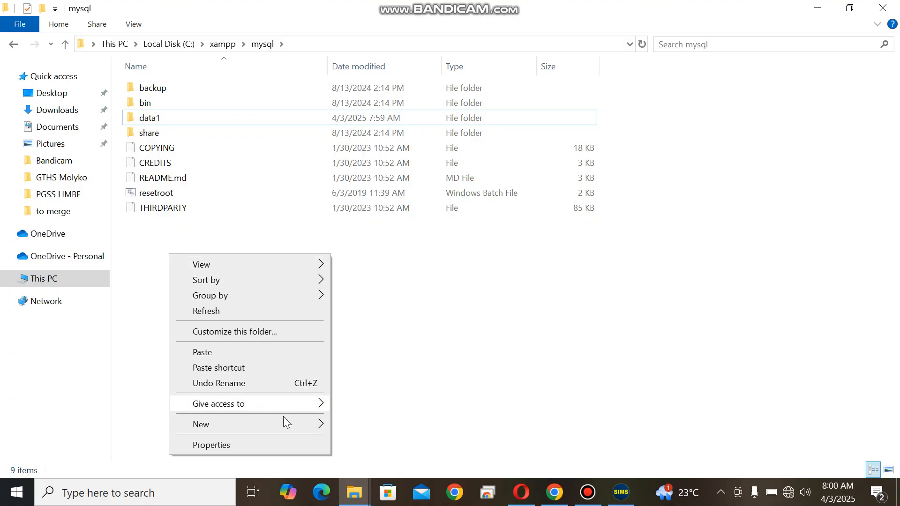
pyautogui.moveTo(286, 424)
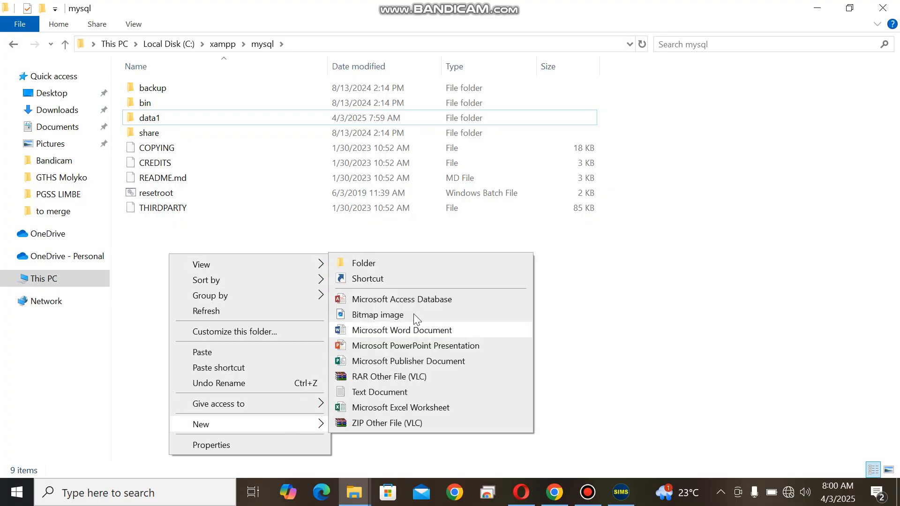
pyautogui.click(376, 264)
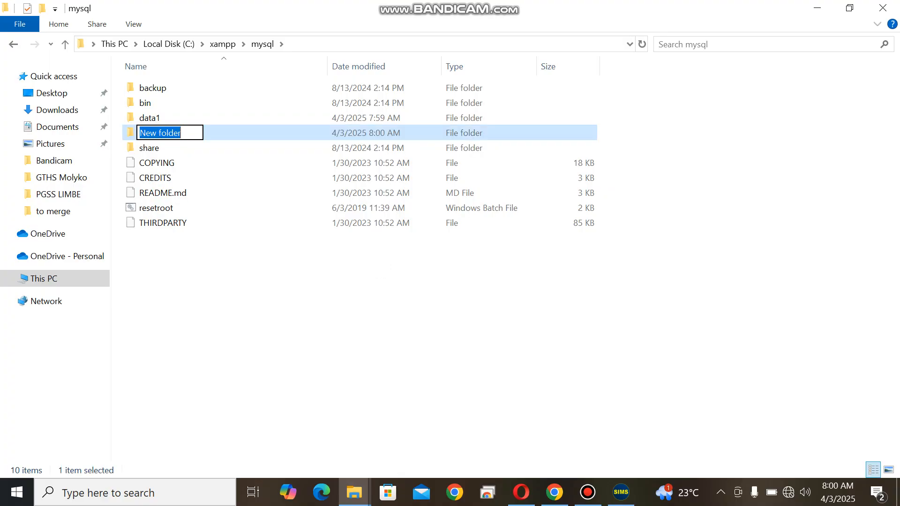
pyautogui.write('da')
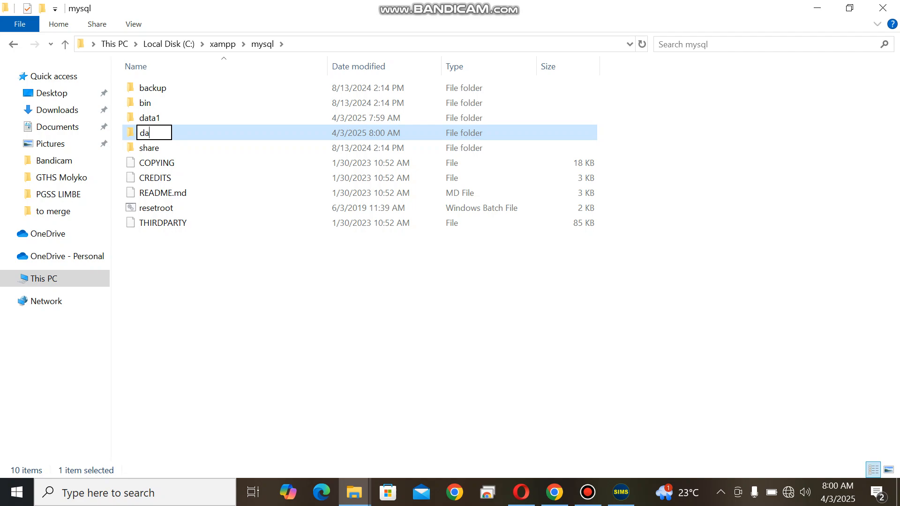
pyautogui.write('ta')
pyautogui.press('Return')
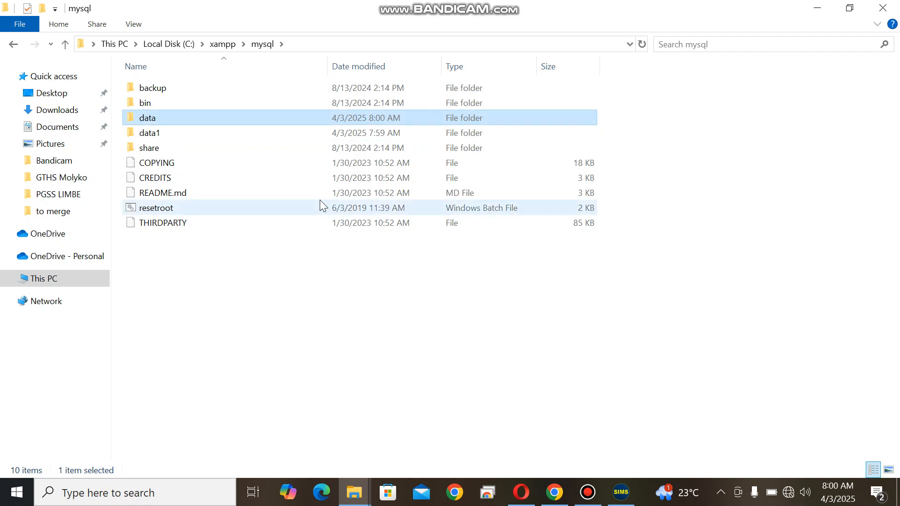
# Copy all files and folders in mysql's backup folder except ibdata1
pyautogui.doubleClick(167, 92)
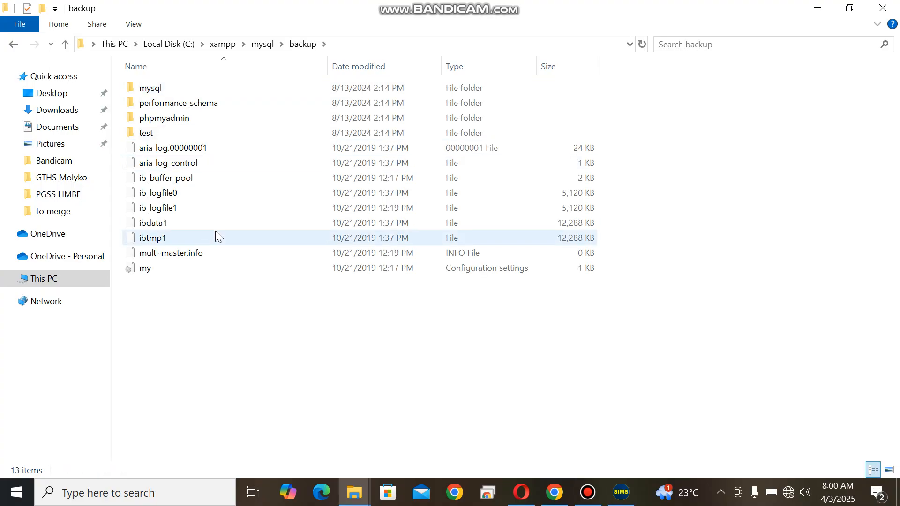
pyautogui.hotkey('ctrl', 'a')
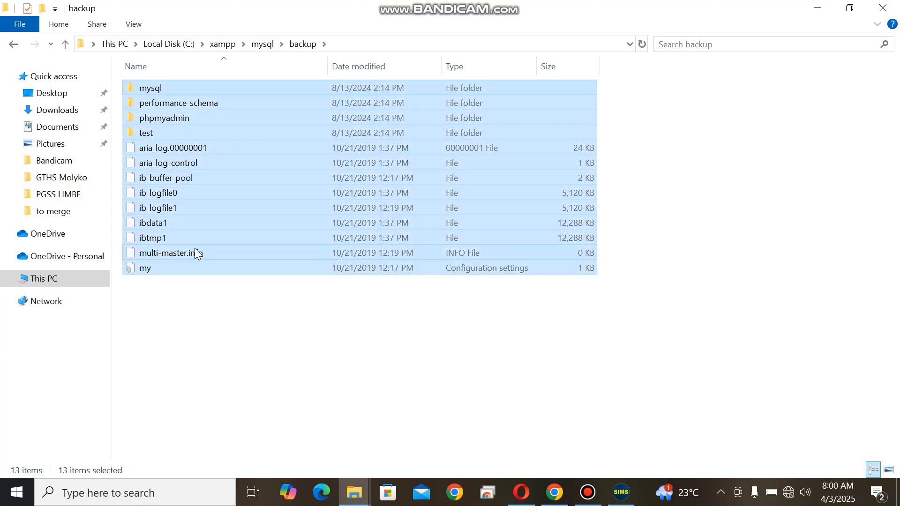
pyautogui.keyDown('ctrl'); pyautogui.click(157, 224); pyautogui.keyUp('ctrl')
pyautogui.rightClick(204, 199)
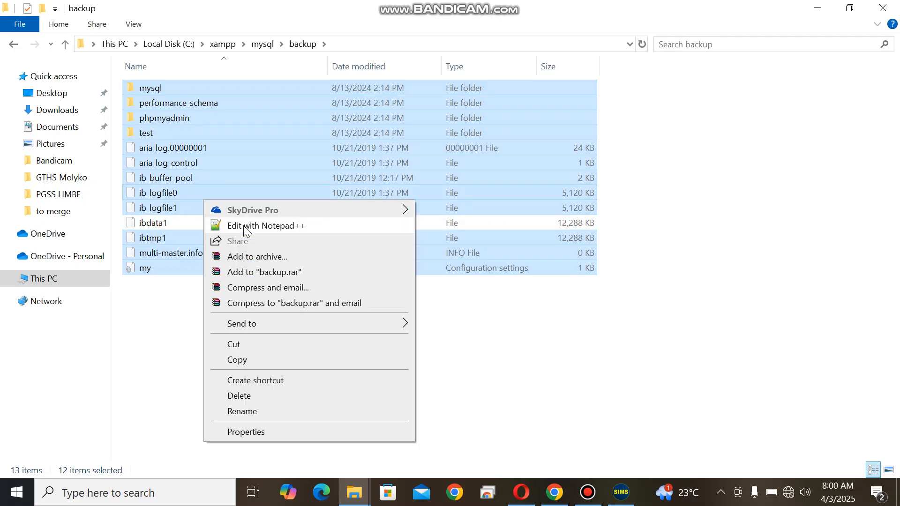
pyautogui.click(248, 361)
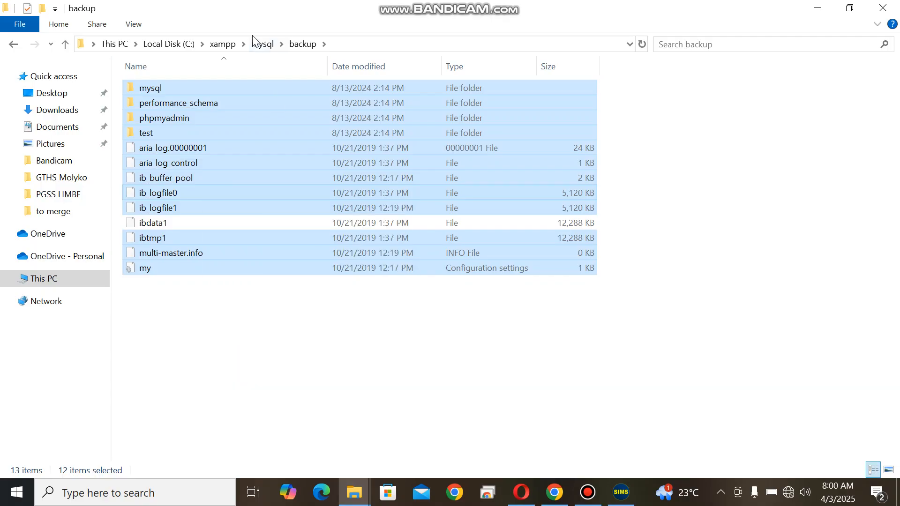
# Paste the copied backup items into the new, empty data folder under mysql
pyautogui.click(261, 45)
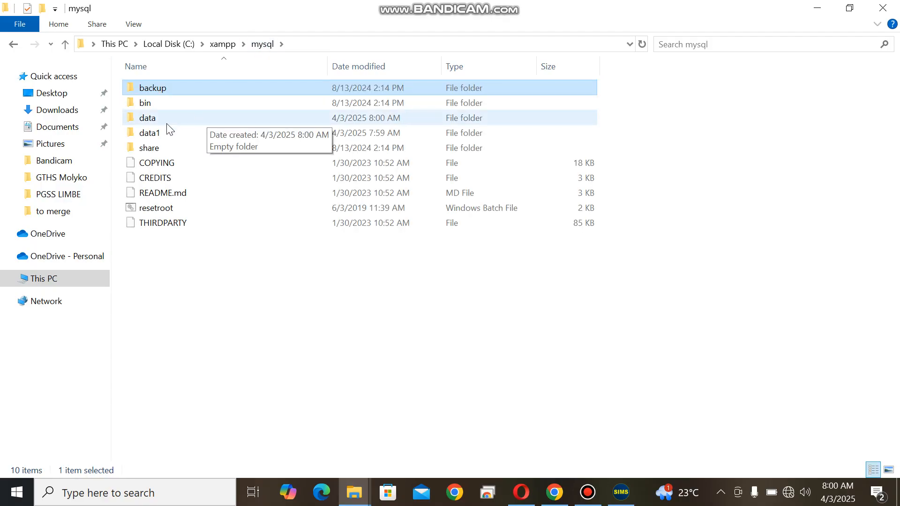
pyautogui.doubleClick(164, 123)
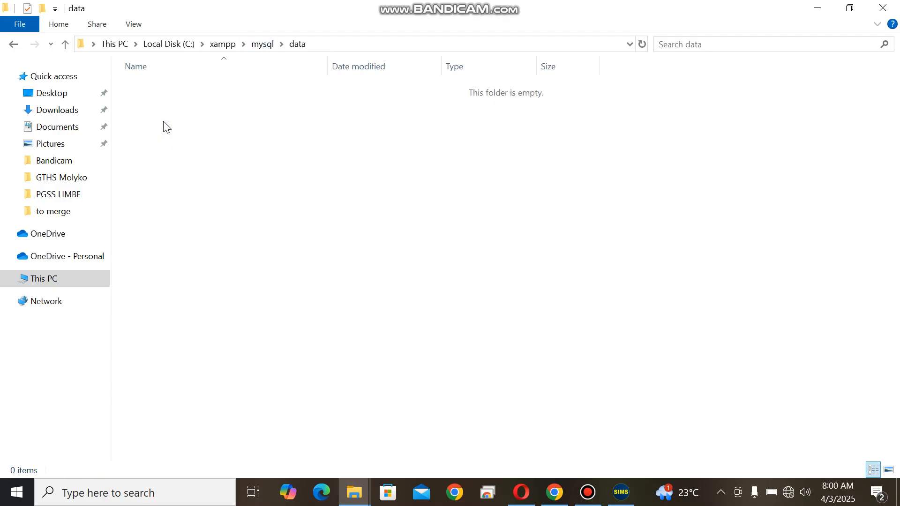
pyautogui.rightClick(225, 159)
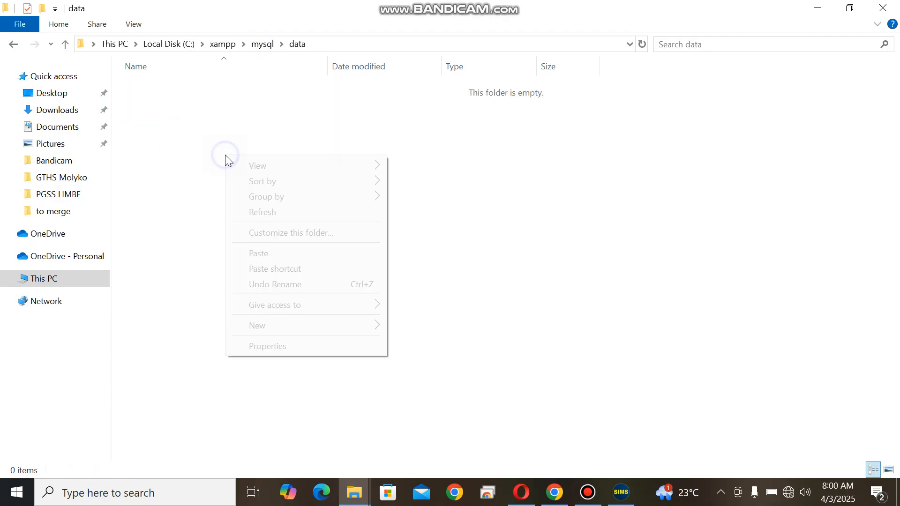
pyautogui.click(288, 254)
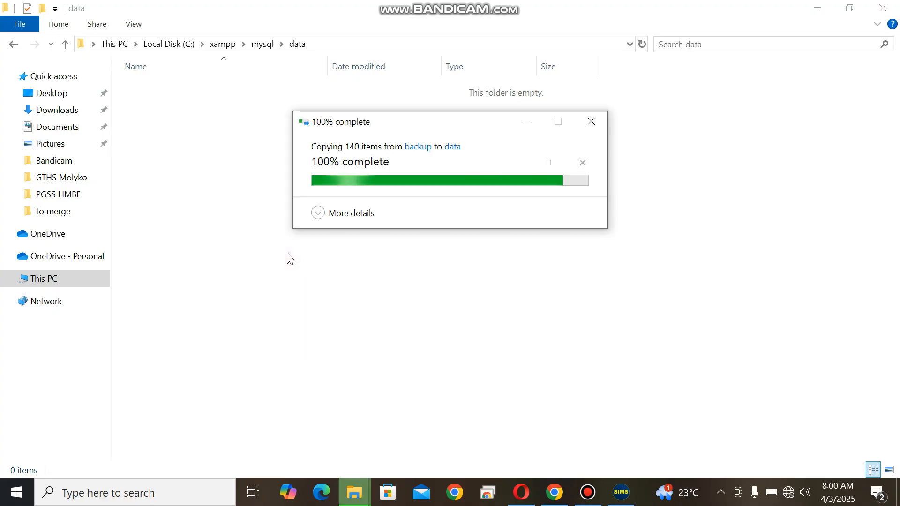
# Copy the simsdb folders, from simsdb_2_pictures through simsdb_stibs_pictures, together with the ibdata1 file from mysql's data1 folder
pyautogui.click(264, 45)
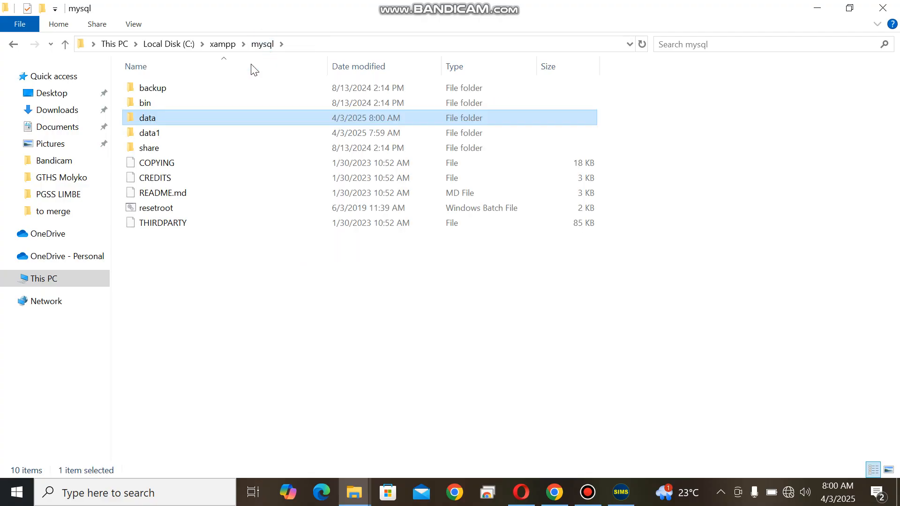
pyautogui.click(151, 136)
pyautogui.doubleClick(151, 136)
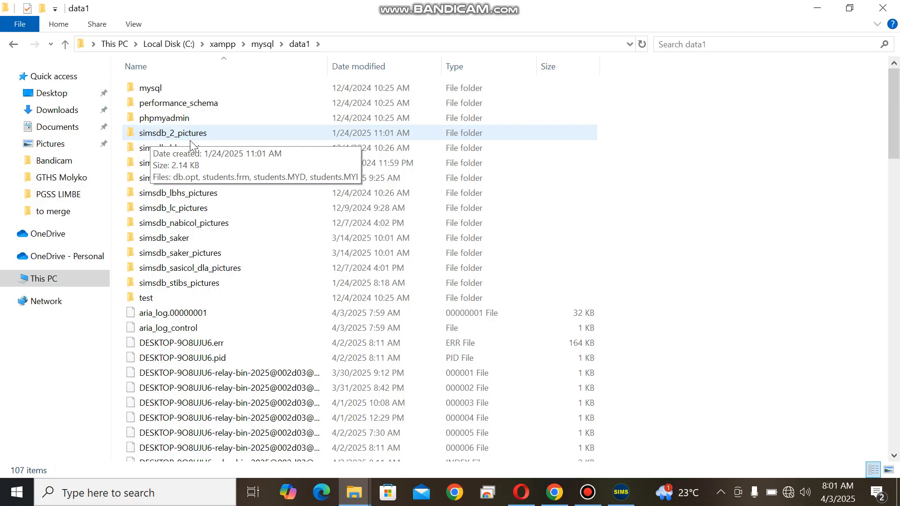
pyautogui.click(166, 134)
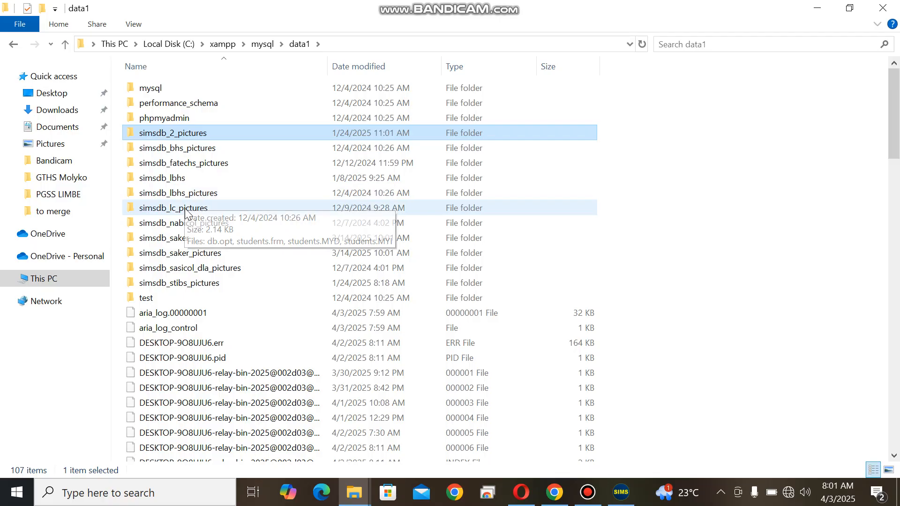
pyautogui.keyDown('shift'); pyautogui.click(206, 281); pyautogui.keyUp('shift')
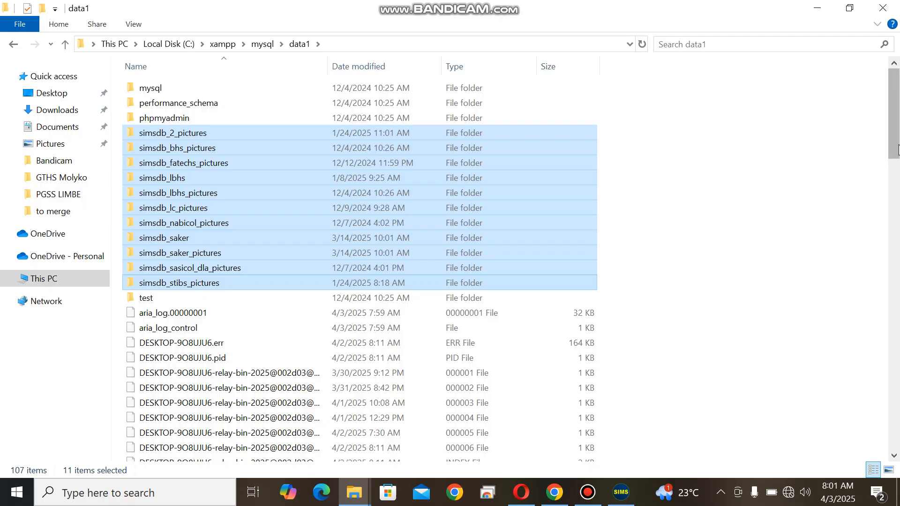
pyautogui.moveTo(896, 139); pyautogui.dragTo(897, 249)
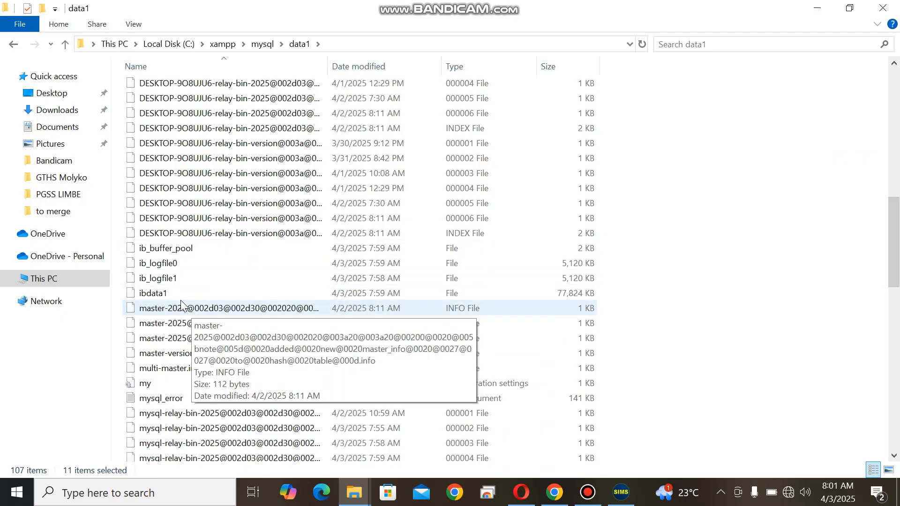
pyautogui.keyDown('ctrl'); pyautogui.click(154, 293); pyautogui.keyUp('ctrl')
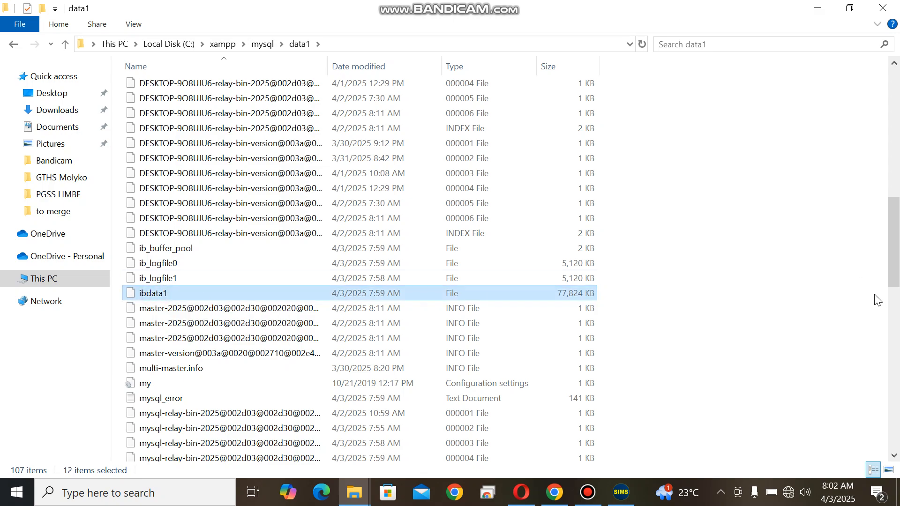
pyautogui.moveTo(894, 265); pyautogui.dragTo(894, 128)
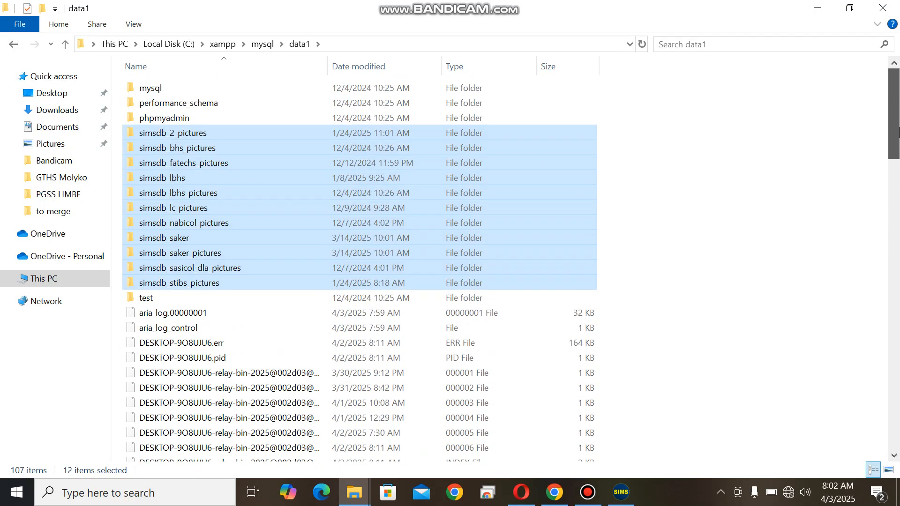
pyautogui.rightClick(269, 209)
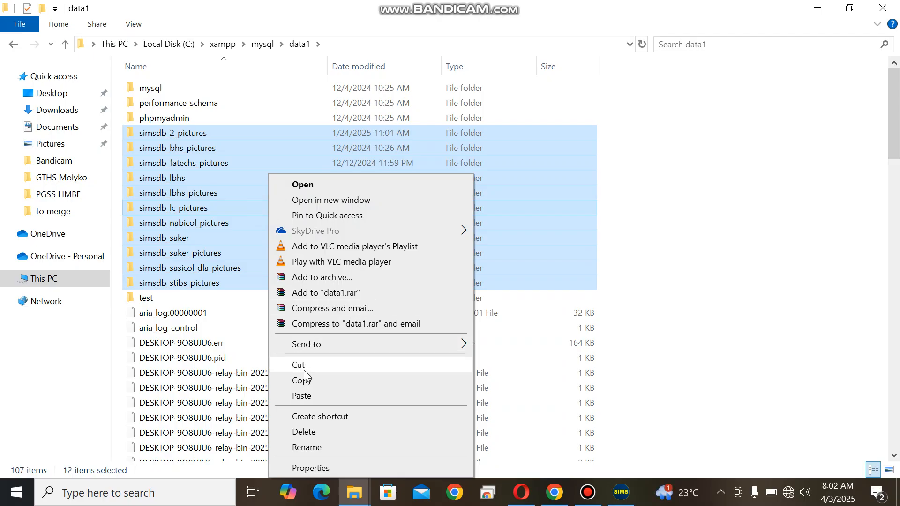
pyautogui.click(302, 379)
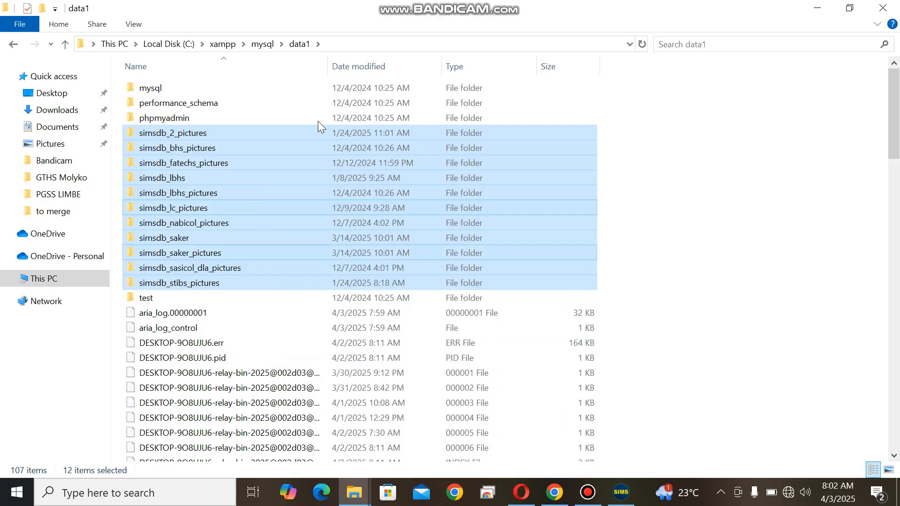
# Paste the copied simsdb folders and ibdata1 file into the data folder under mysql
pyautogui.click(262, 44)
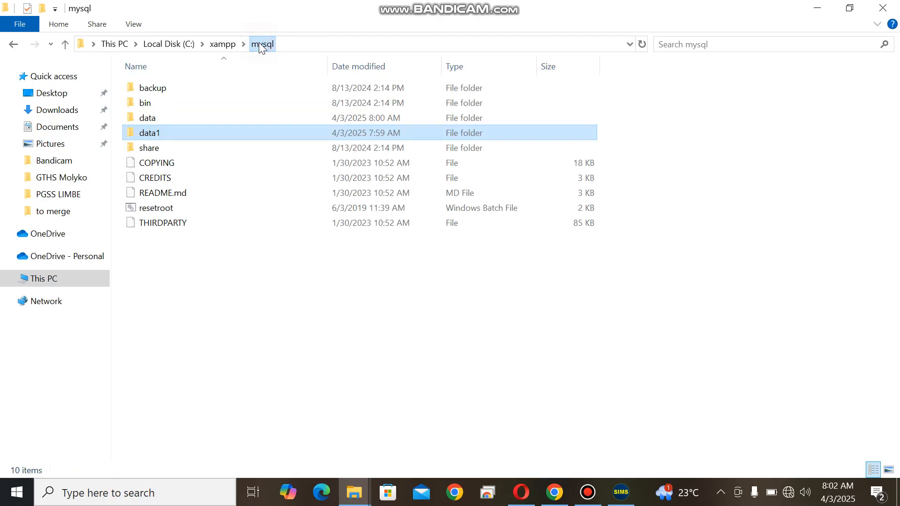
pyautogui.doubleClick(148, 121)
pyautogui.rightClick(176, 325)
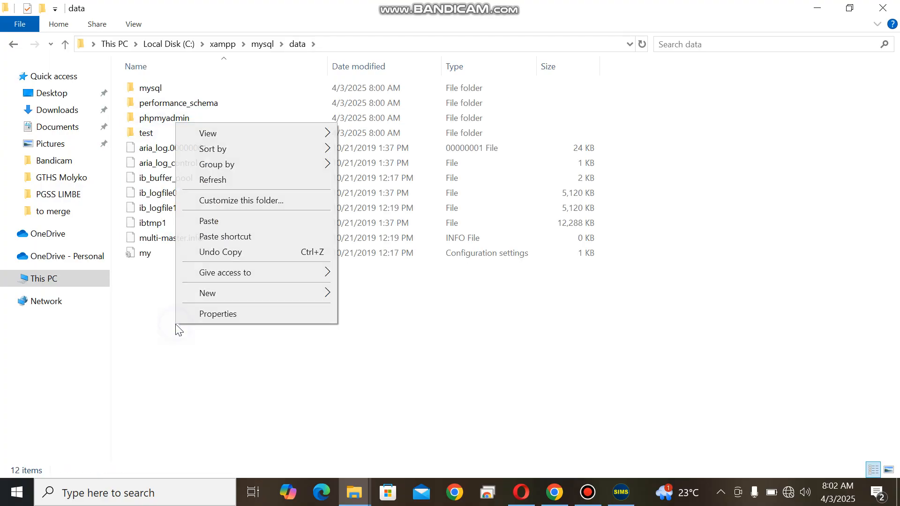
pyautogui.click(236, 220)
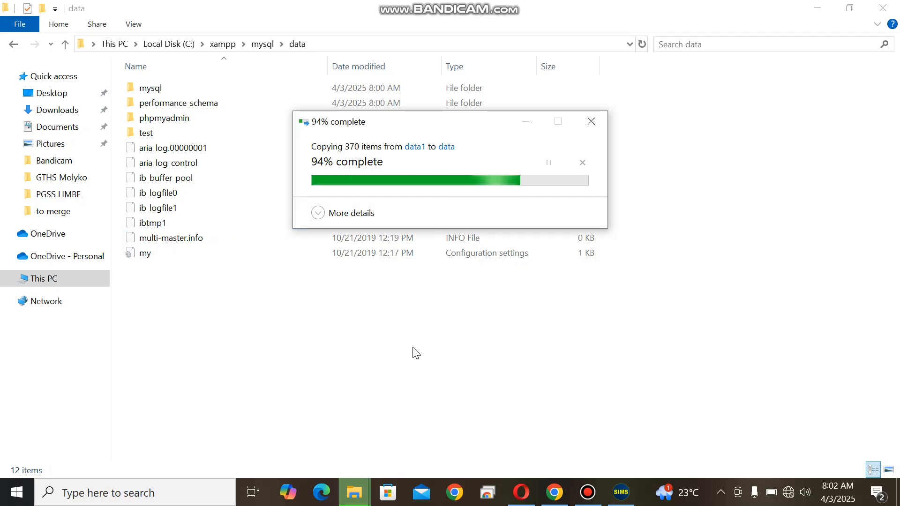
# Check the database connection status on the SIMS login window, and return to the data folder in File Explorer
pyautogui.click(622, 497)
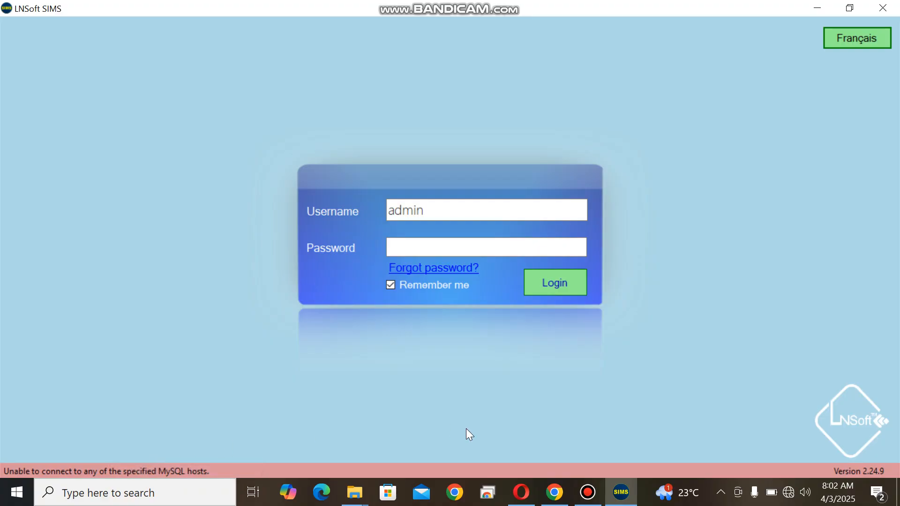
pyautogui.click(355, 493)
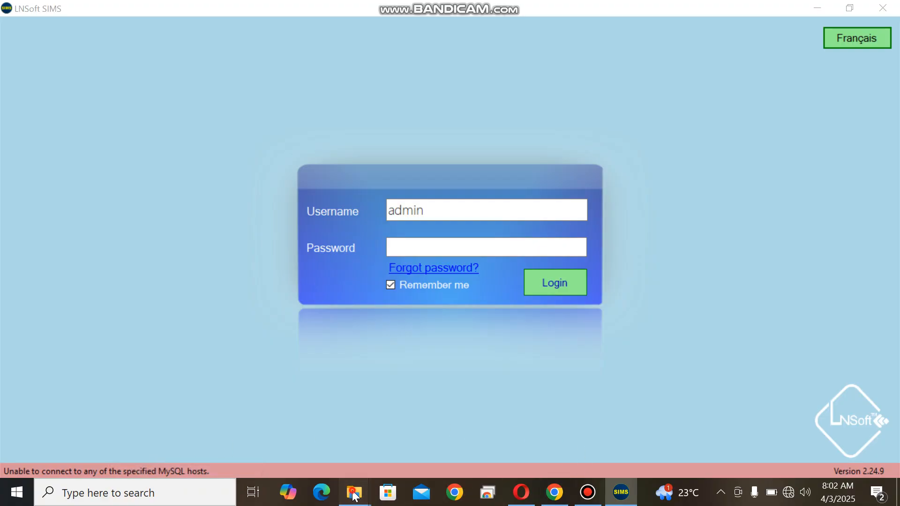
pyautogui.click(420, 415)
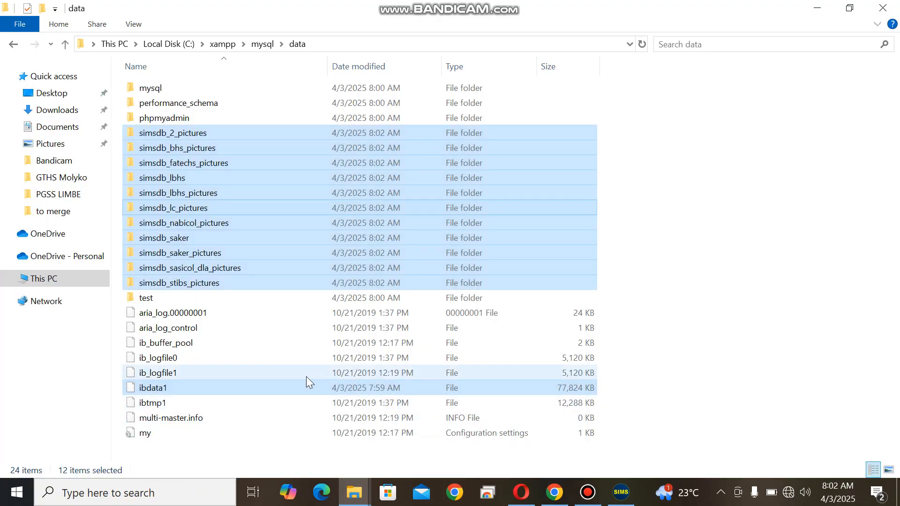
# Run the xampp-control application from the xampp folder as administrator, and recheck the database connection in SIMS
pyautogui.click(221, 45)
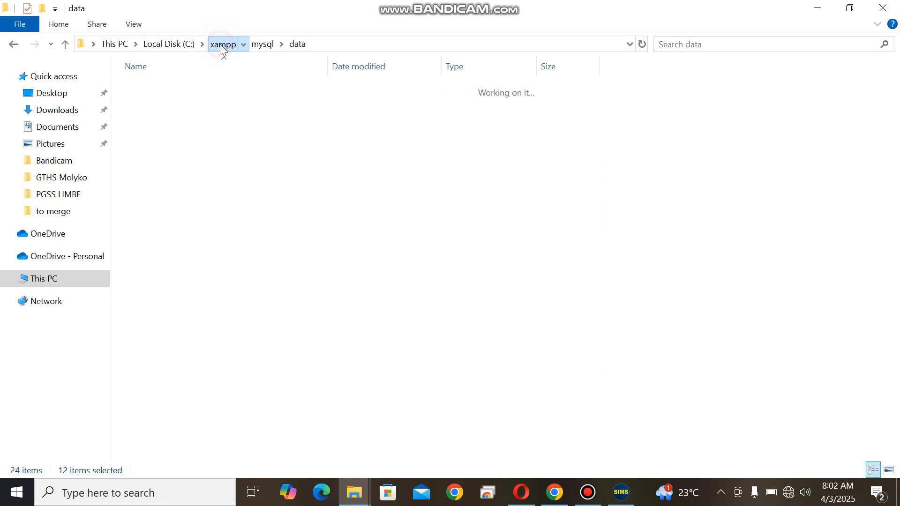
pyautogui.click(892, 231)
pyautogui.moveTo(894, 238); pyautogui.dragTo(898, 382)
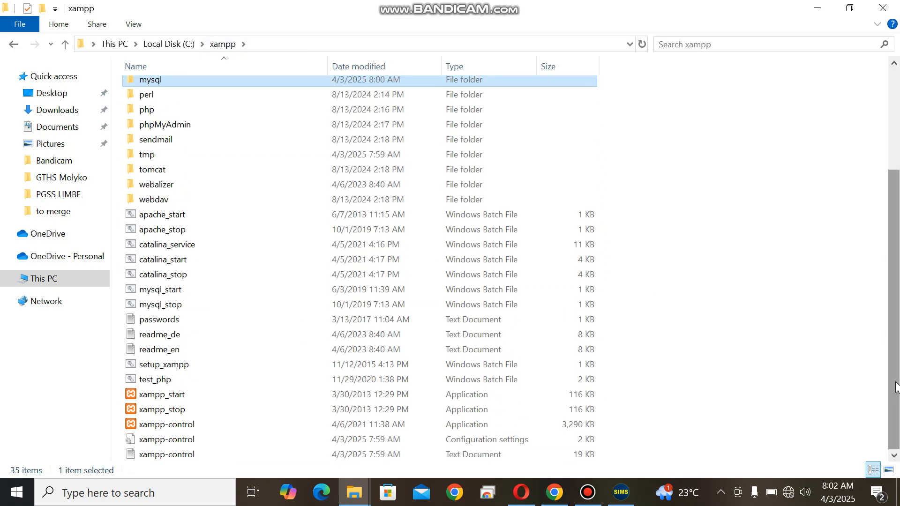
pyautogui.click(170, 422)
pyautogui.rightClick(170, 422)
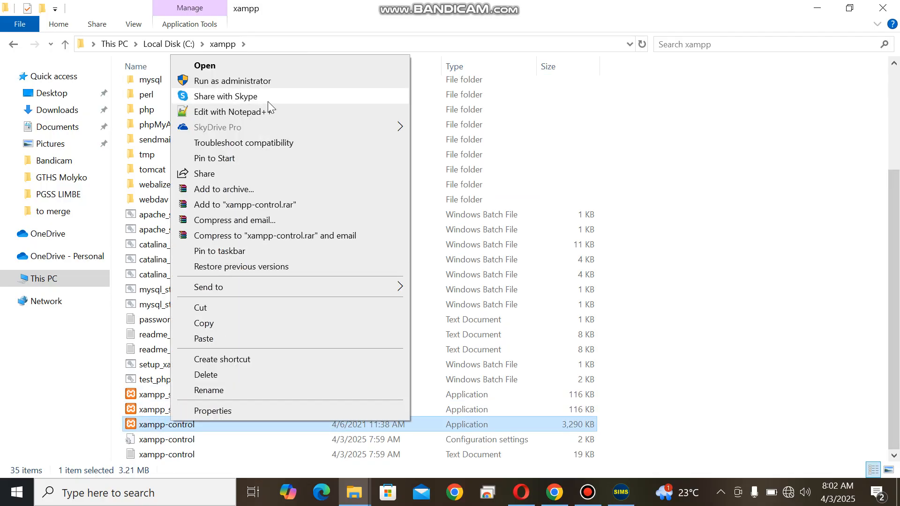
pyautogui.click(257, 82)
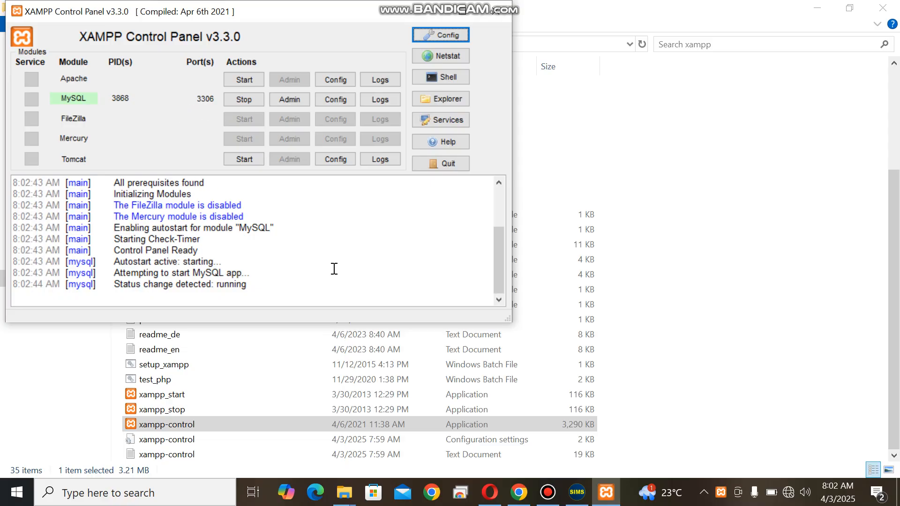
pyautogui.moveTo(581, 494)
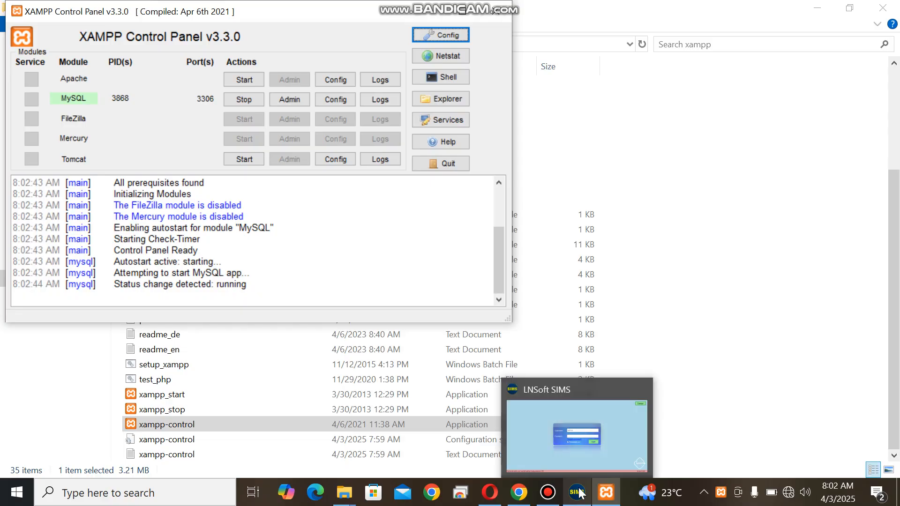
pyautogui.click(581, 493)
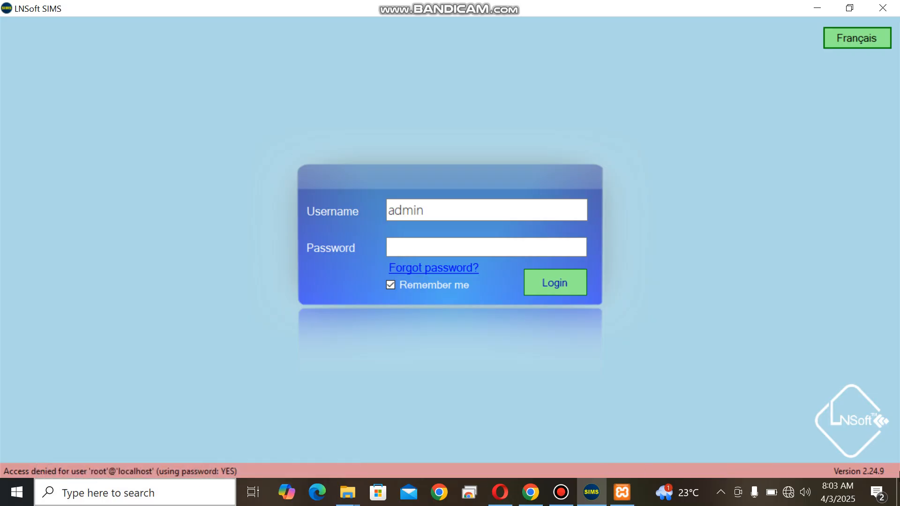
# Launch HeidiSQL from the desktop and open the sims session as user root with a blank password
pyautogui.click(899, 496)
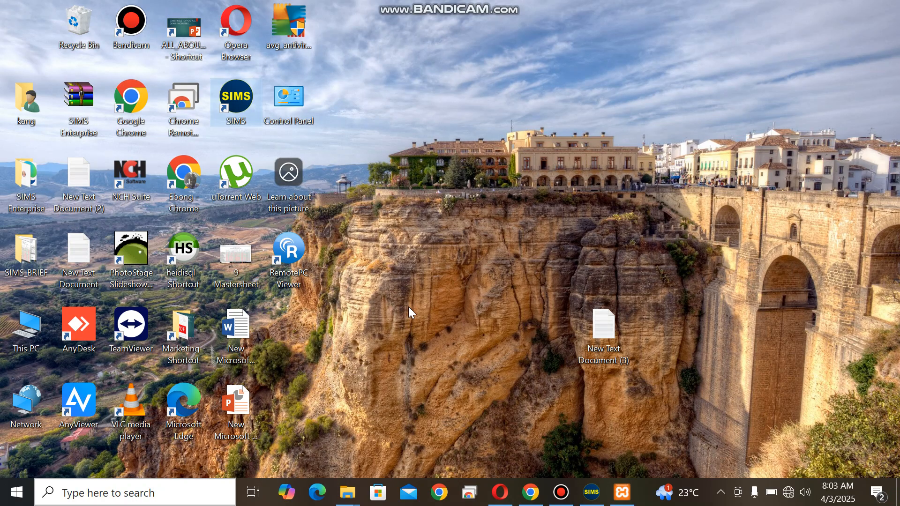
pyautogui.click(193, 266)
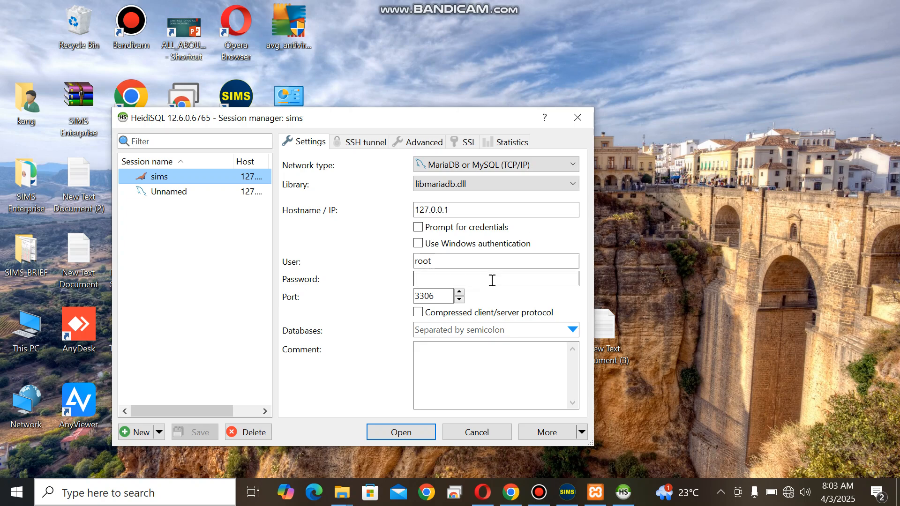
pyautogui.doubleClick(441, 261)
pyautogui.click(417, 280)
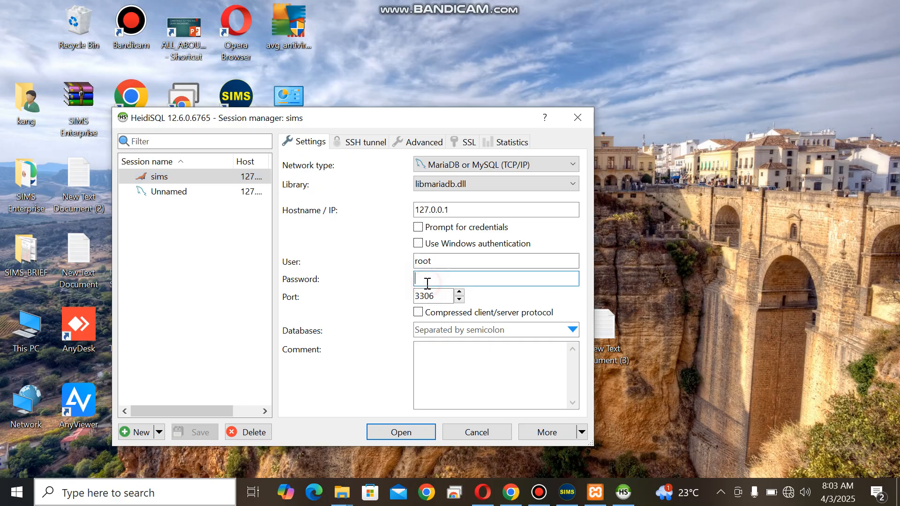
pyautogui.click(401, 430)
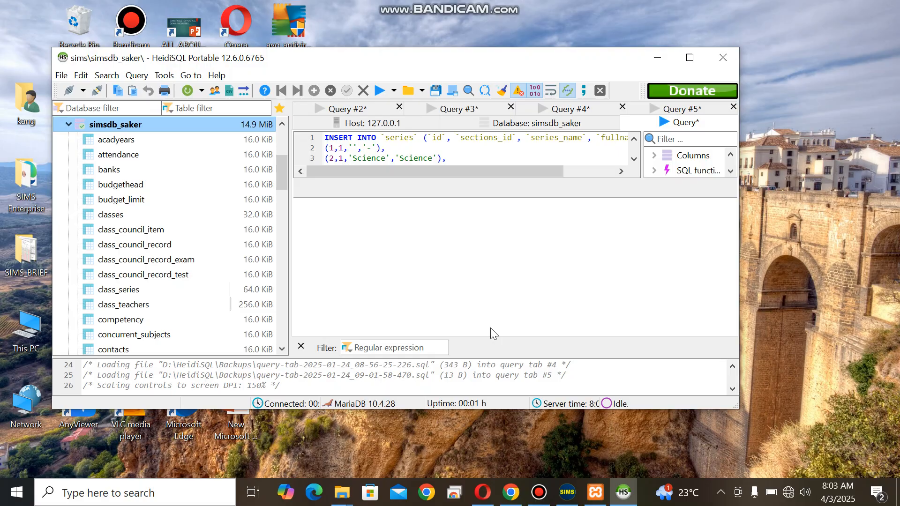
# Delete the root accounts for hosts ::1 and 127.0.0.1 in HeidiSQL's User manager
pyautogui.click(165, 76)
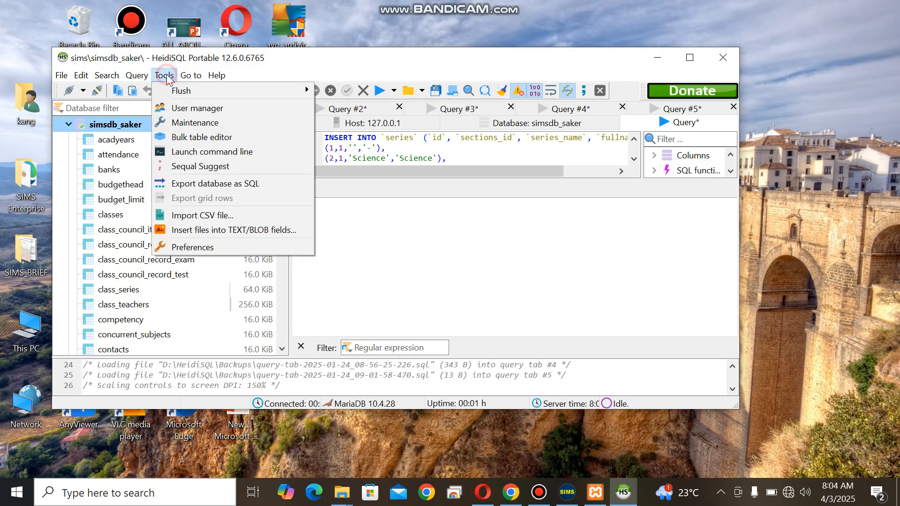
pyautogui.click(212, 108)
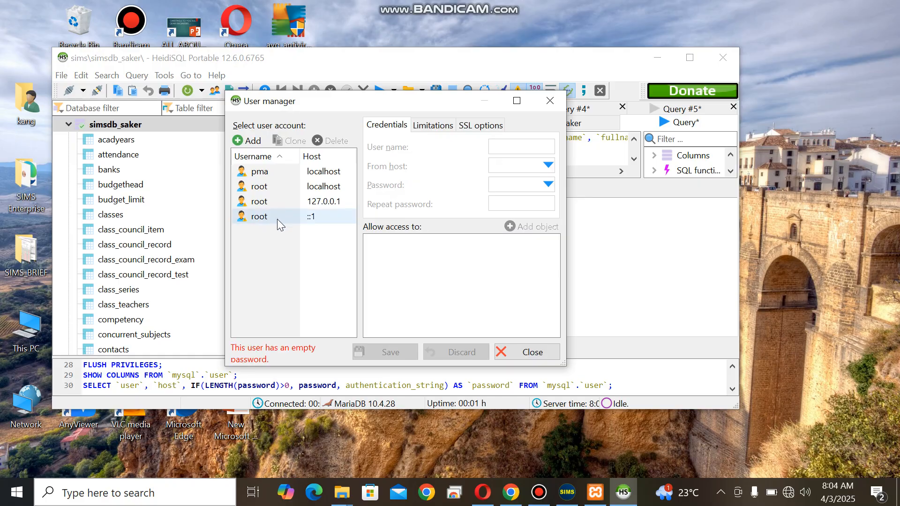
pyautogui.click(277, 219)
pyautogui.click(331, 141)
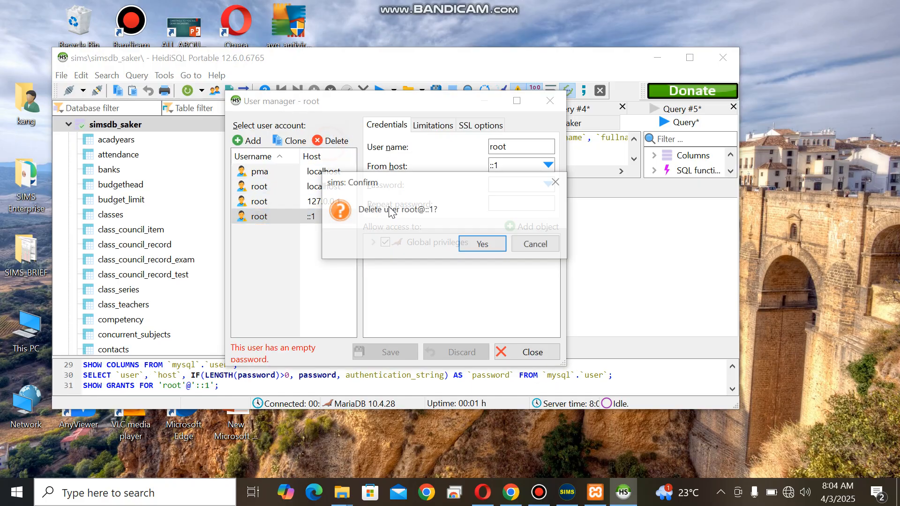
pyautogui.click(483, 244)
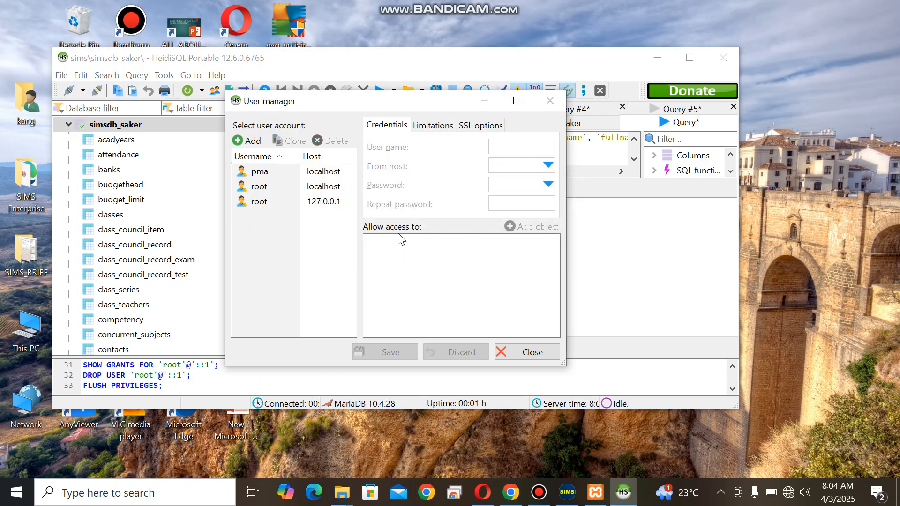
pyautogui.click(304, 203)
pyautogui.click(331, 141)
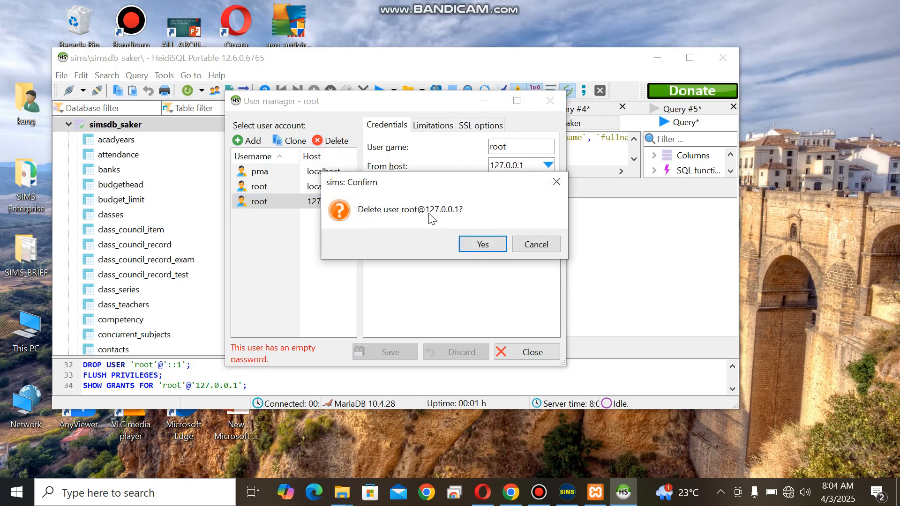
pyautogui.click(486, 243)
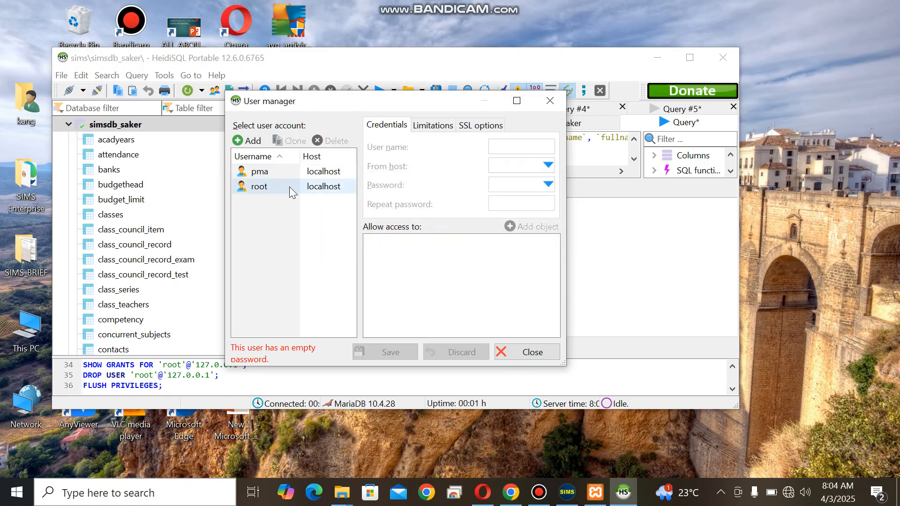
# Enter and repeat a new account password for the root user on localhost, and save the change
pyautogui.click(289, 187)
pyautogui.click(506, 186)
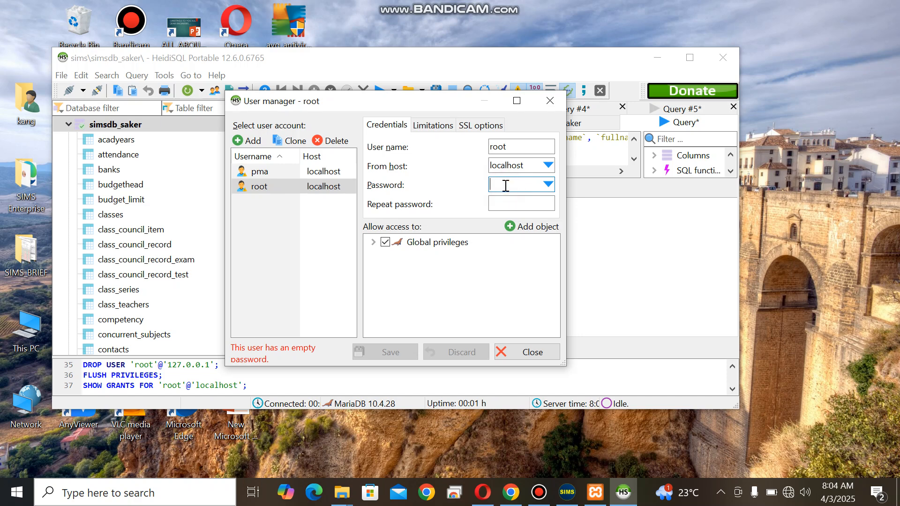
pyautogui.write('•••••')
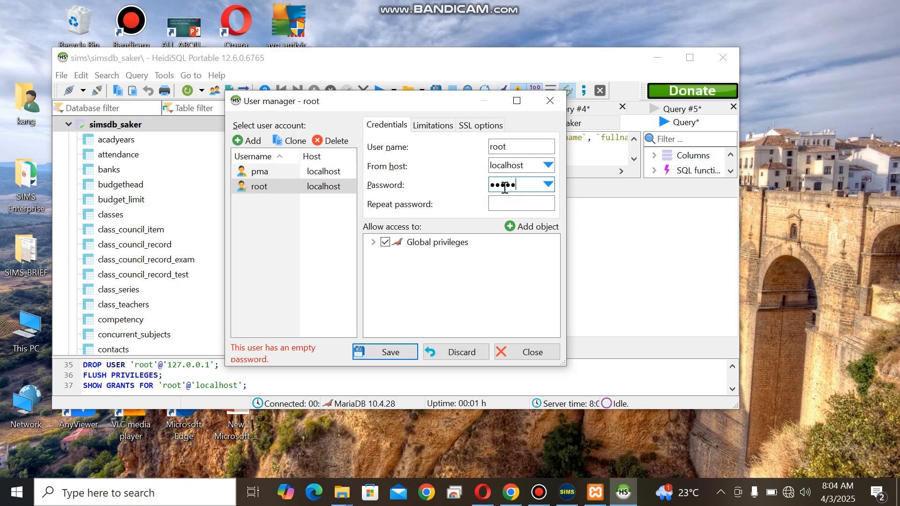
pyautogui.click(501, 201)
pyautogui.write('••••')
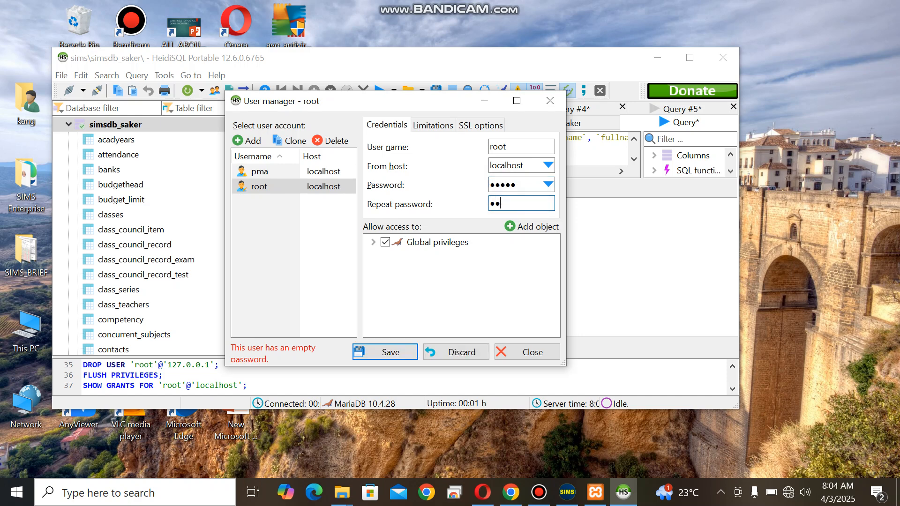
pyautogui.write('•')
pyautogui.click(395, 353)
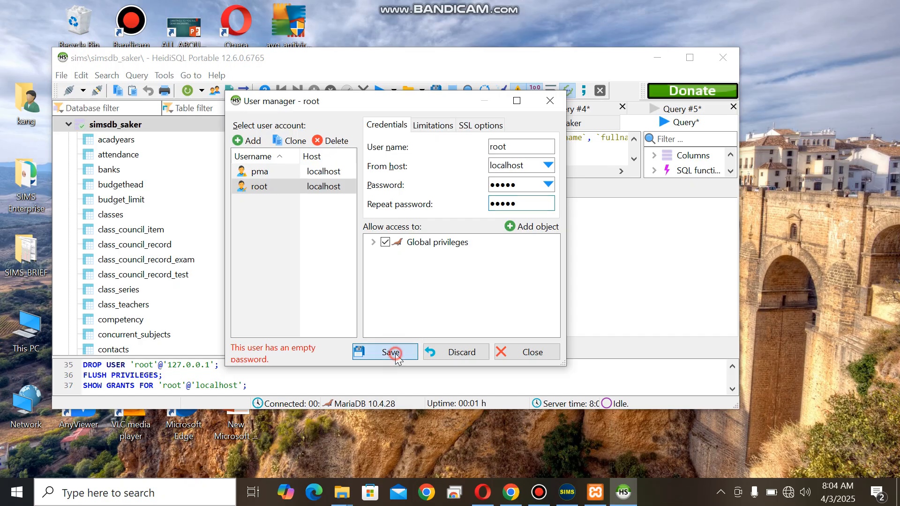
# Add a new user account named simsuser and allow it access from everywhere (%)
pyautogui.click(247, 141)
pyautogui.write('sims')
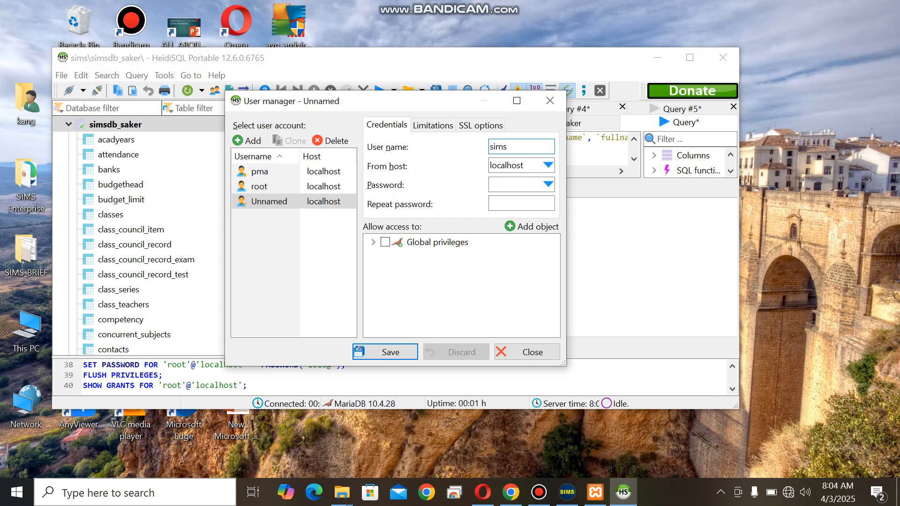
pyautogui.write('user')
pyautogui.click(548, 165)
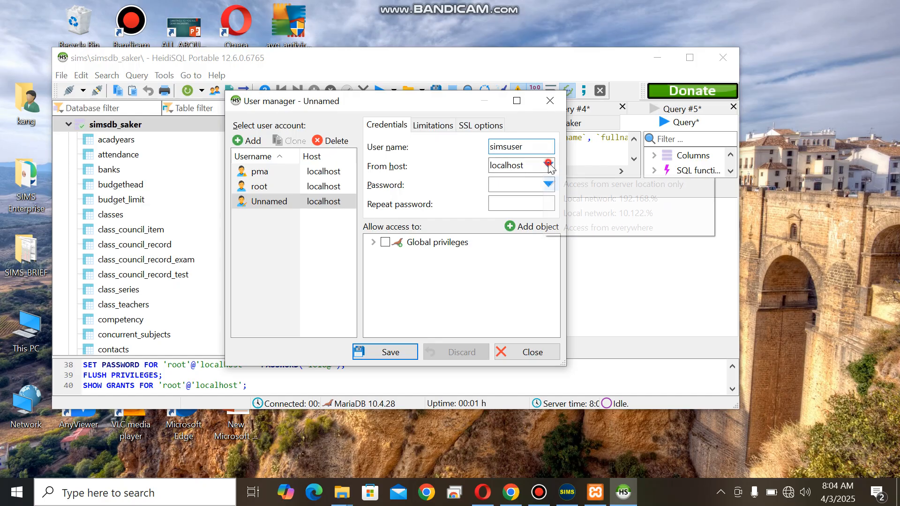
pyautogui.click(598, 227)
# Enter and repeat the account password for simsuser, grant it all global privileges and save the account
pyautogui.click(509, 186)
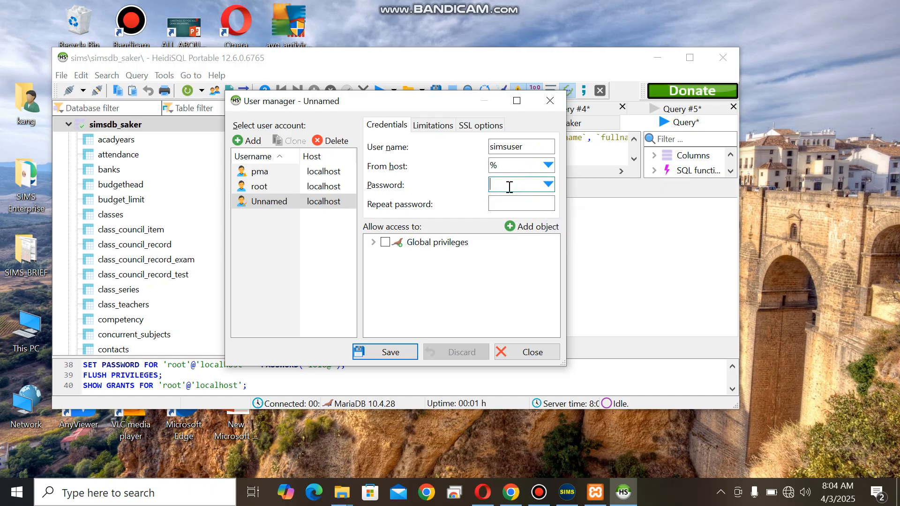
pyautogui.write('•••••')
pyautogui.click(498, 202)
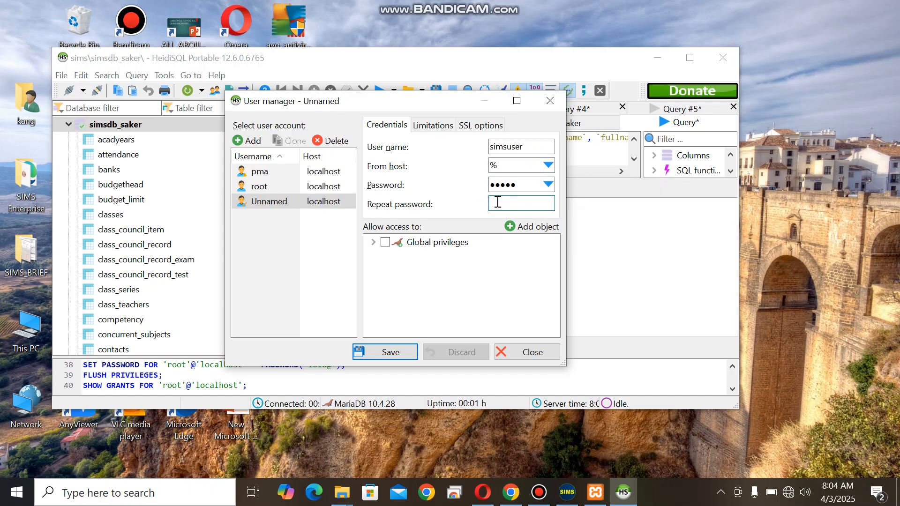
pyautogui.write('•••••')
pyautogui.click(386, 241)
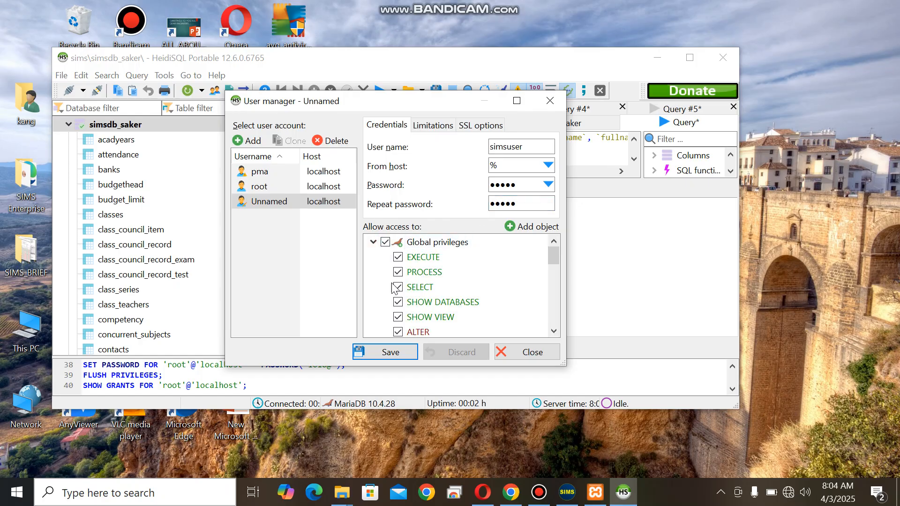
pyautogui.click(383, 353)
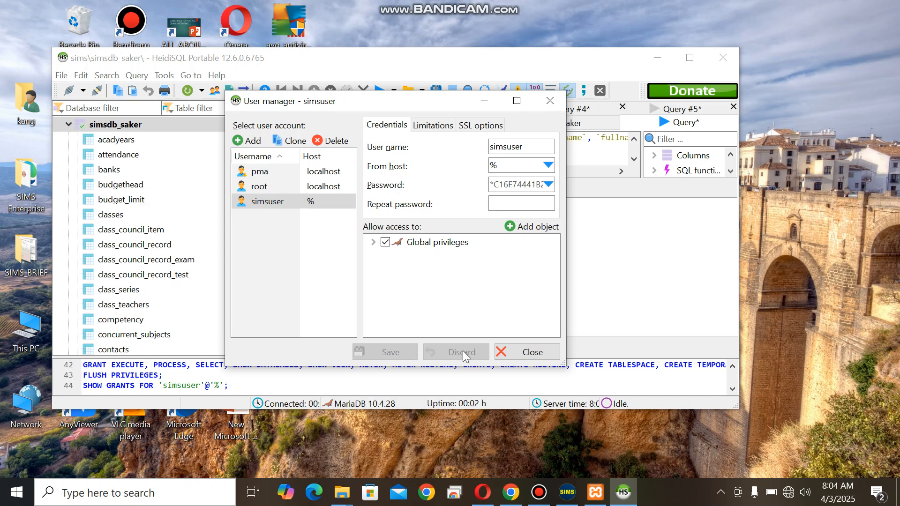
pyautogui.click(261, 192)
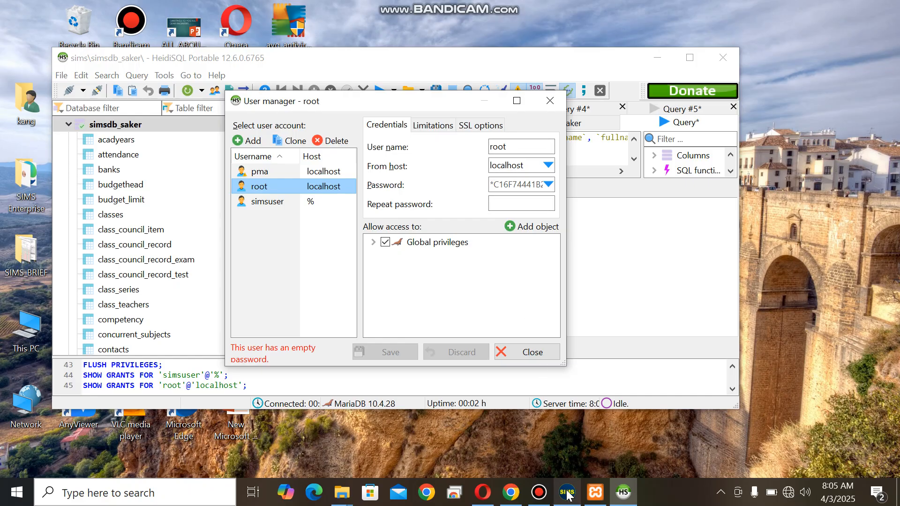
# Switch to LNSoft SIMS and log in to LNSoft Bilingual High School Buea as admin with the account password
pyautogui.moveTo(566, 493)
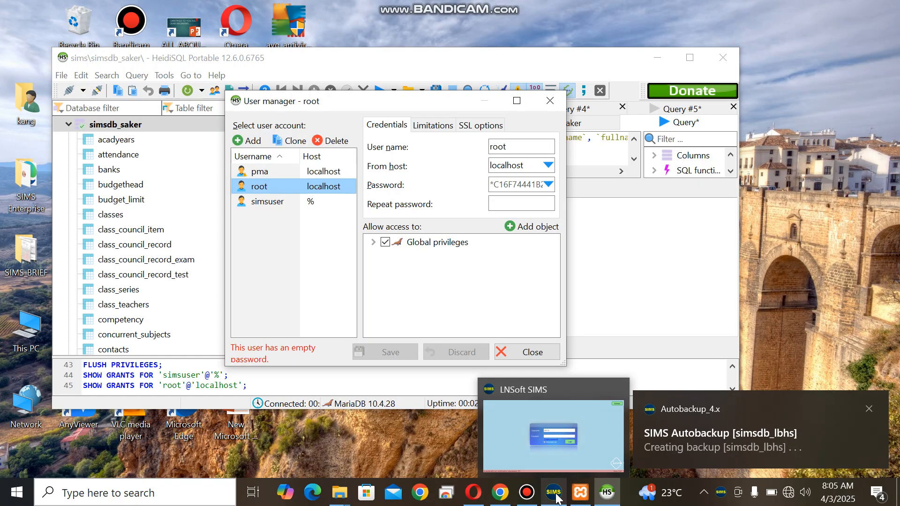
pyautogui.click(555, 495)
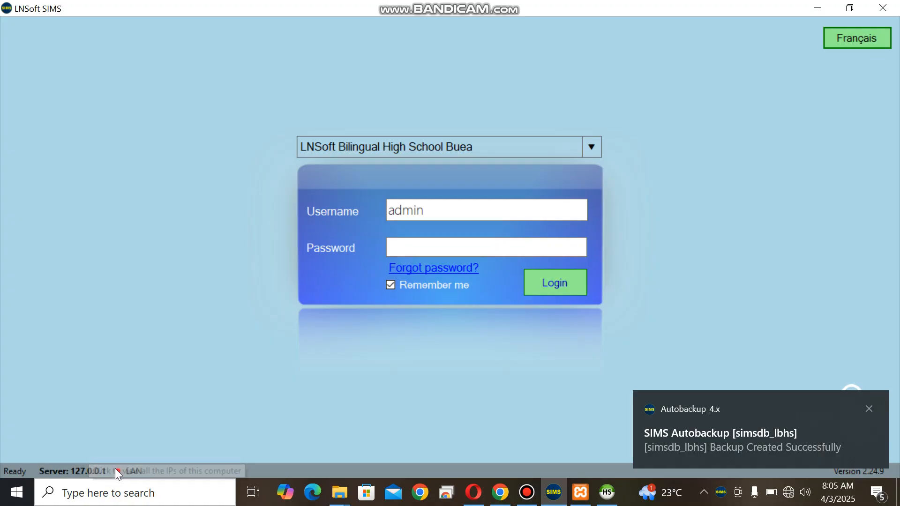
pyautogui.click(434, 250)
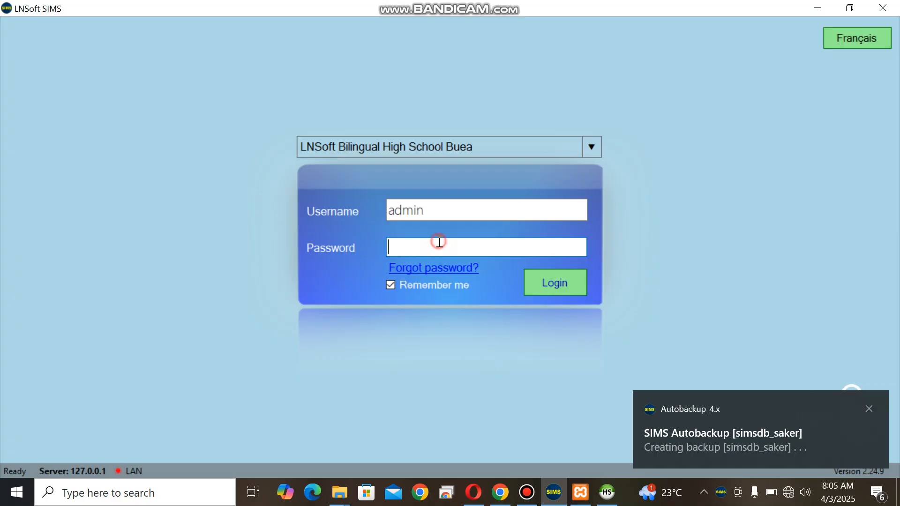
pyautogui.write('admin')
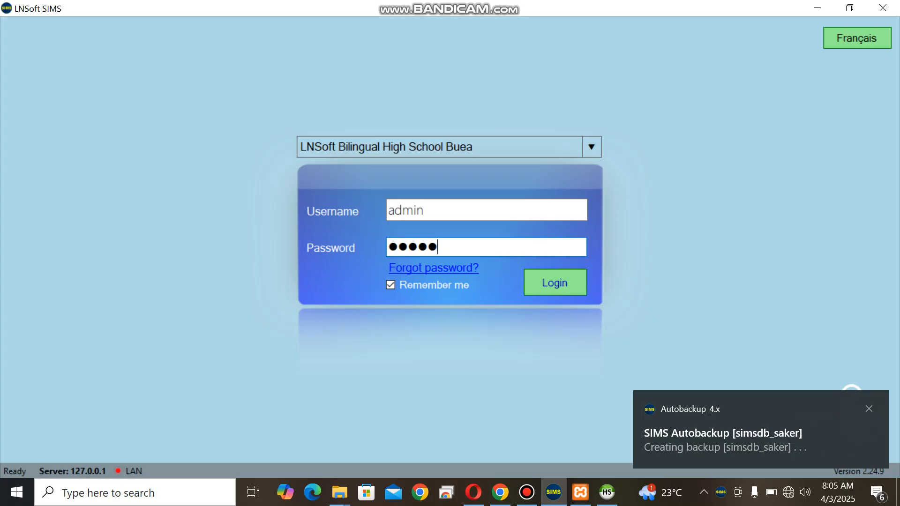
pyautogui.write('12345')
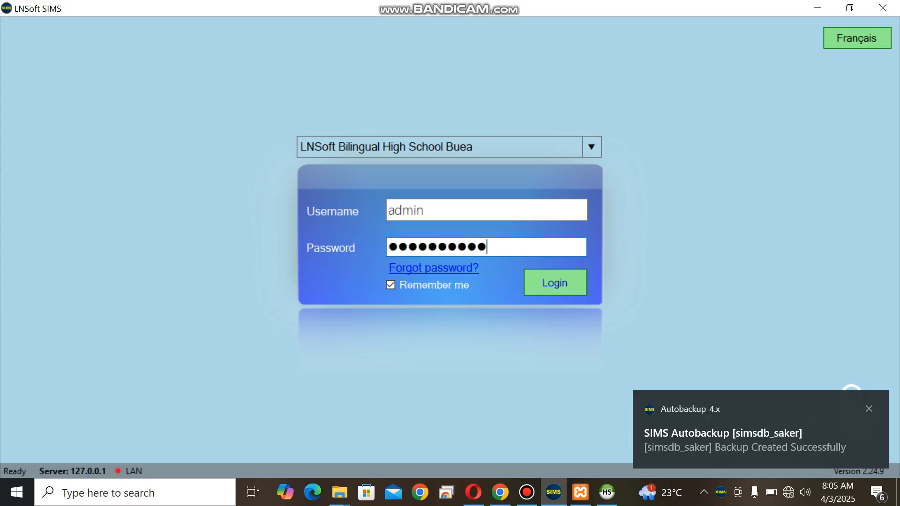
pyautogui.press('Return')
pyautogui.press('Return')
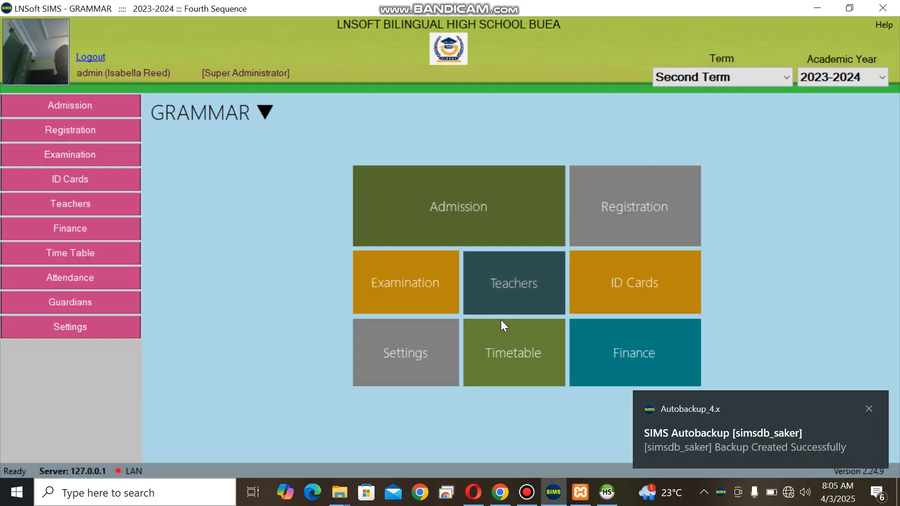